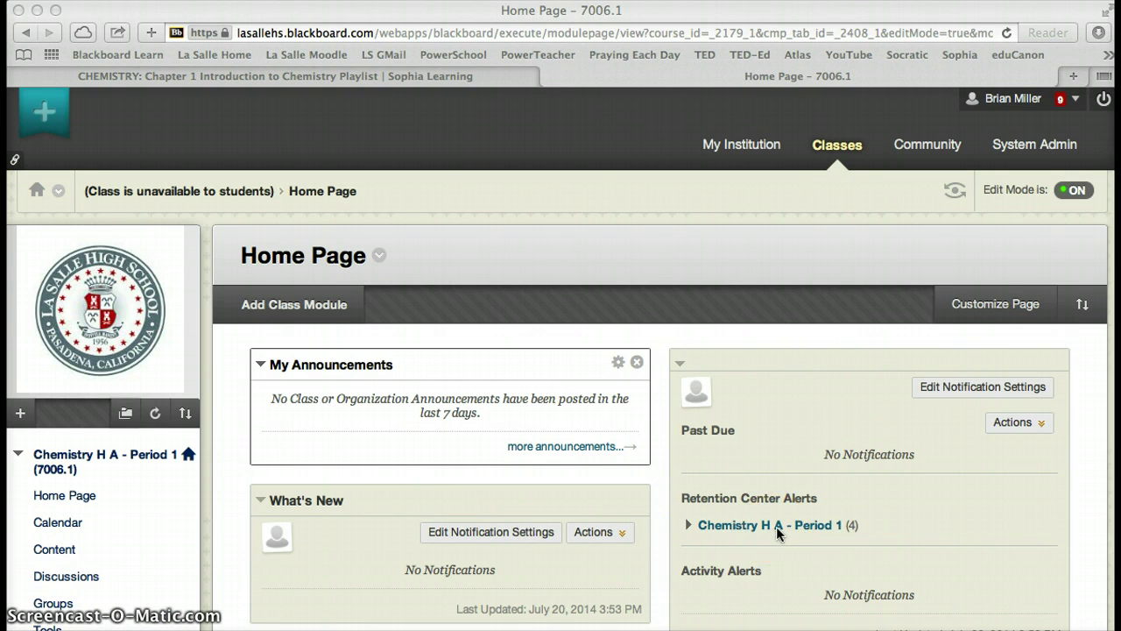
Open Chapter 1 Introduction to Chemistry in the class content and start creating a new item in it.
left_click(56, 550)
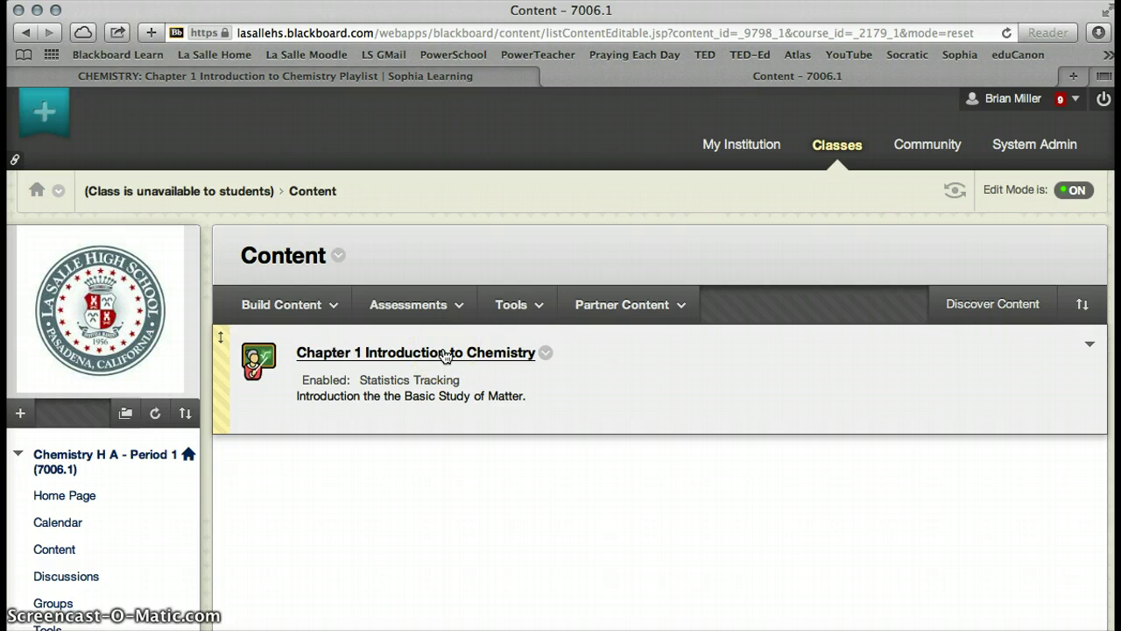
left_click(445, 354)
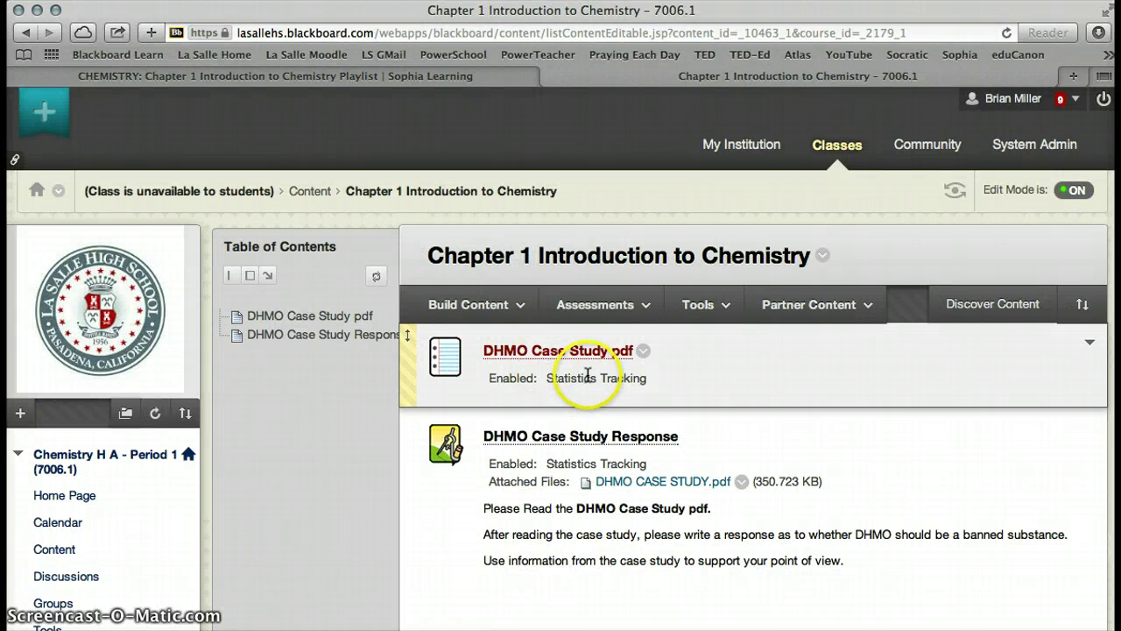
scroll(585, 375, "down", 3)
scroll(587, 375, "down", 1)
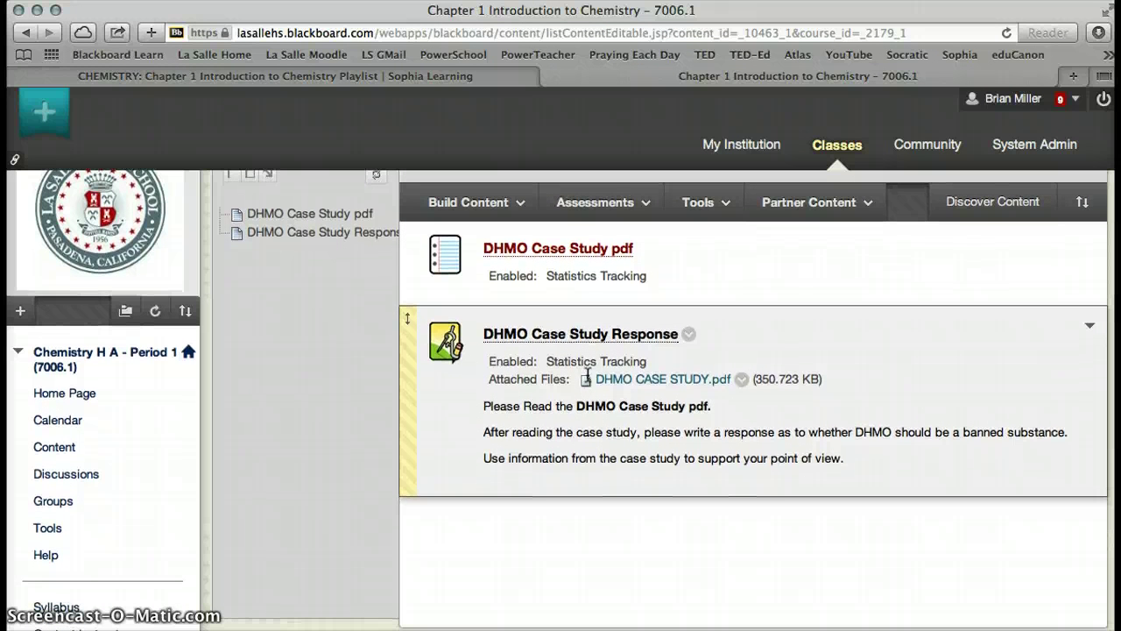
left_click(496, 204)
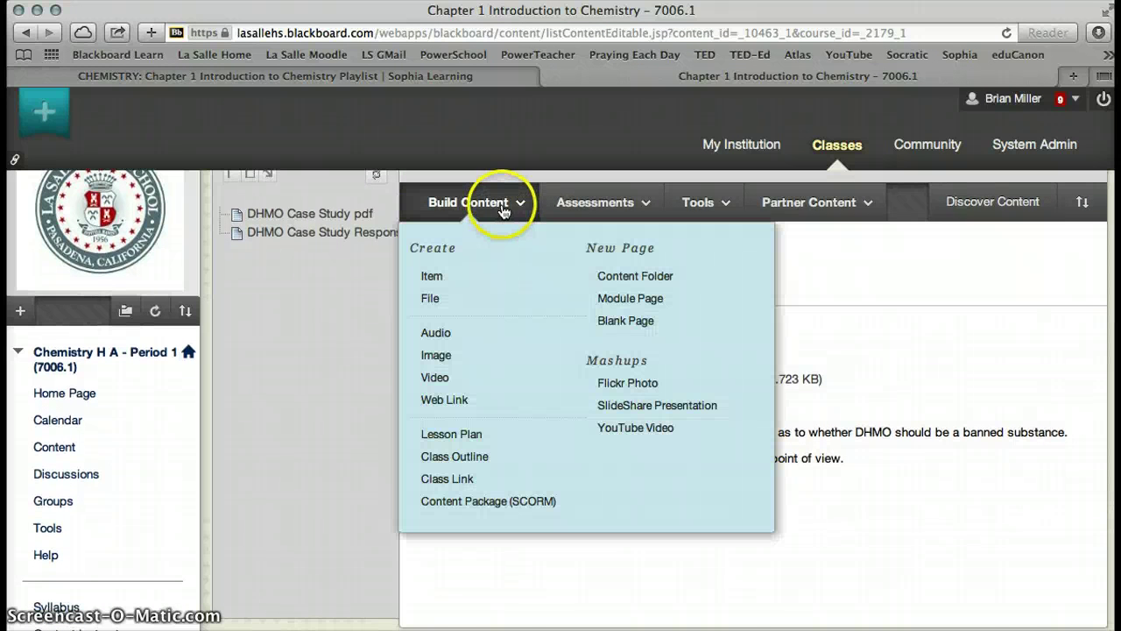
left_click(437, 278)
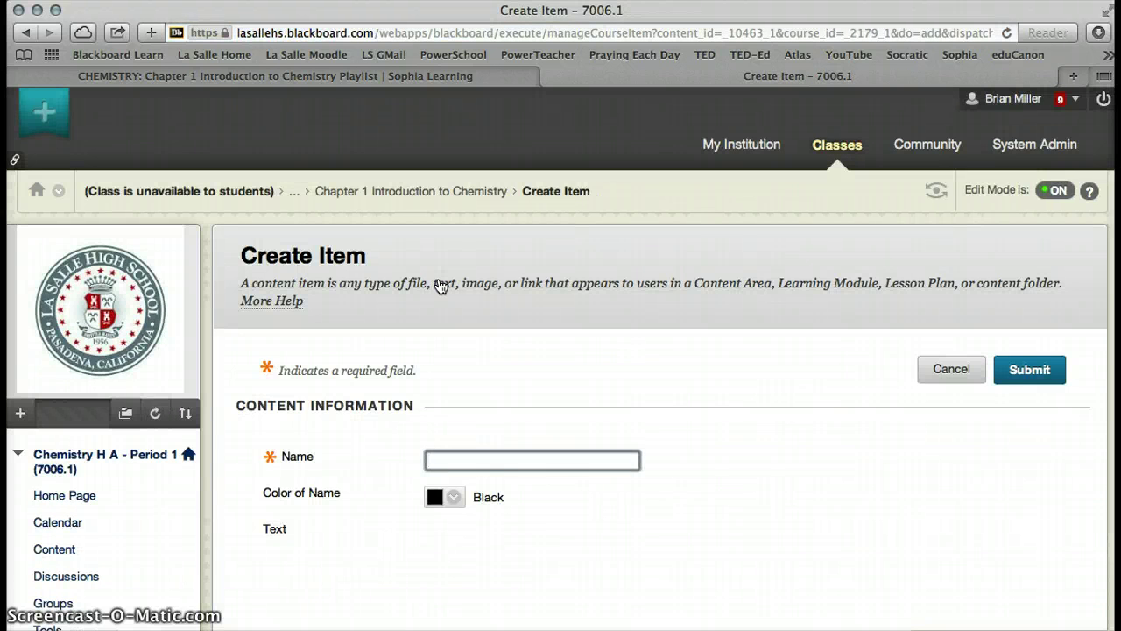
Name the new item "SOPHIA Chapter 1 Flipped Lesson" and place the cursor in its text body.
left_click(459, 311)
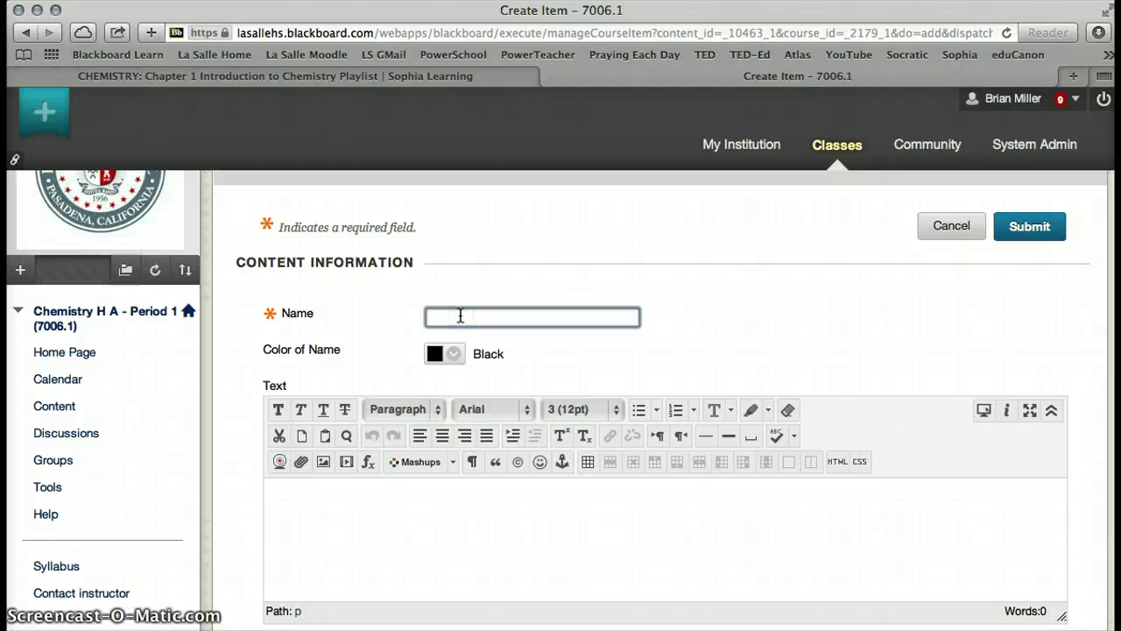
type("soPHIA ")
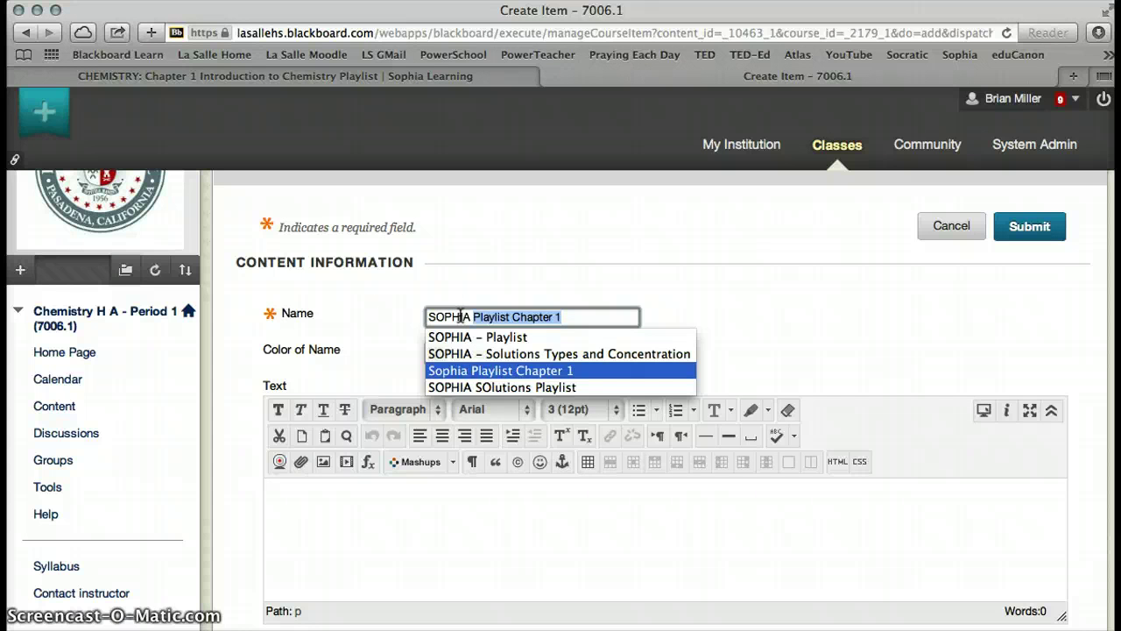
type("Chapter 1 Flipped Lesson")
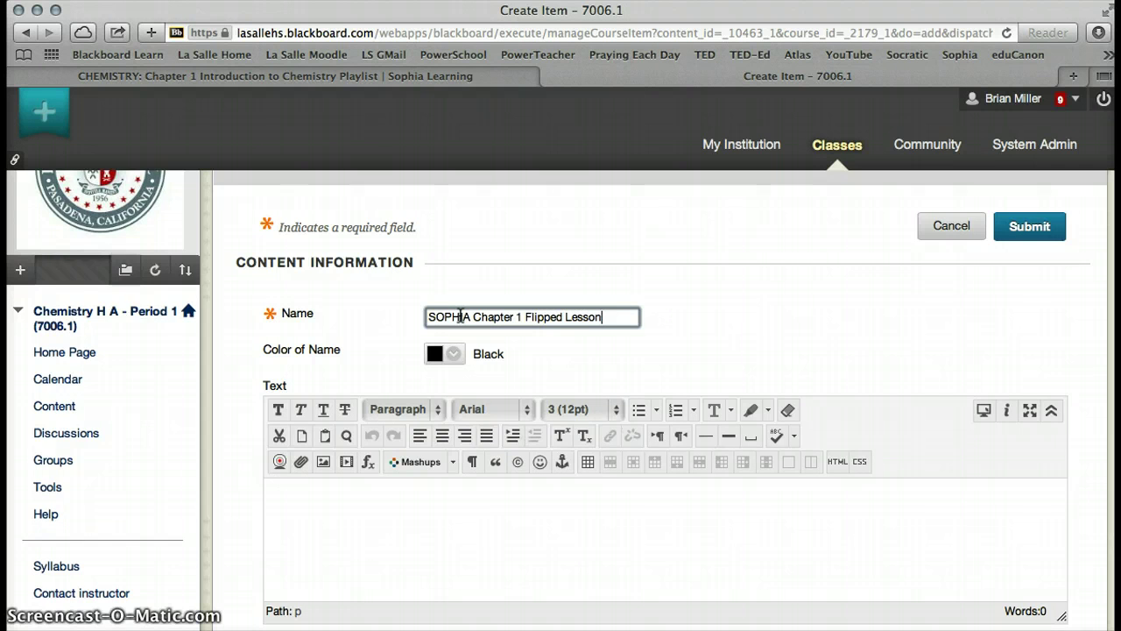
scroll(459, 316, "down", 2)
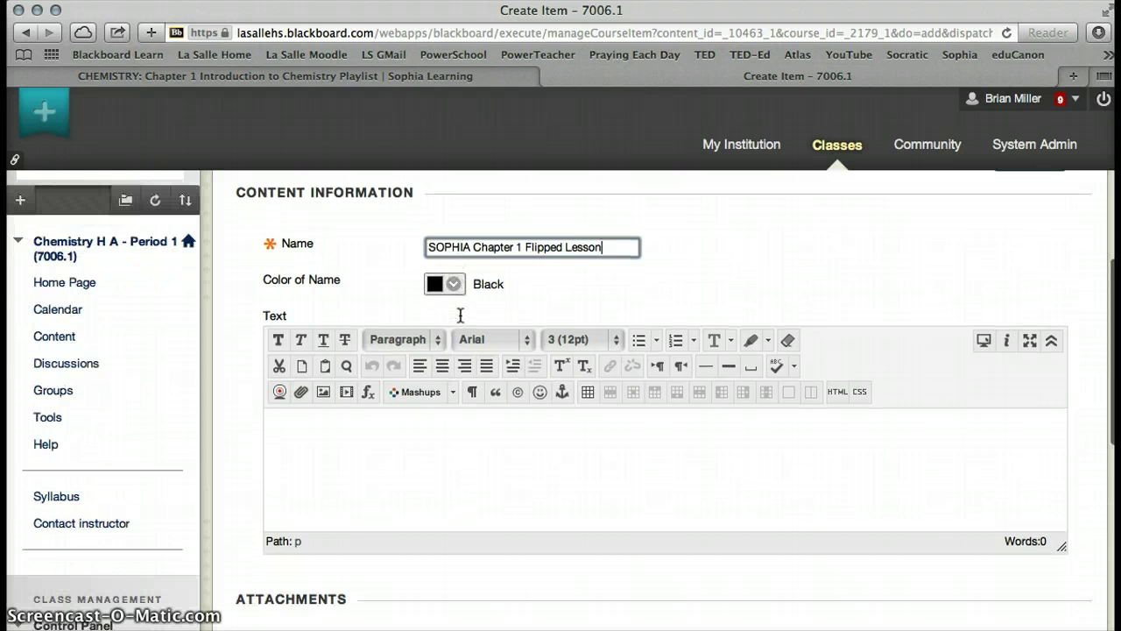
left_click(390, 425)
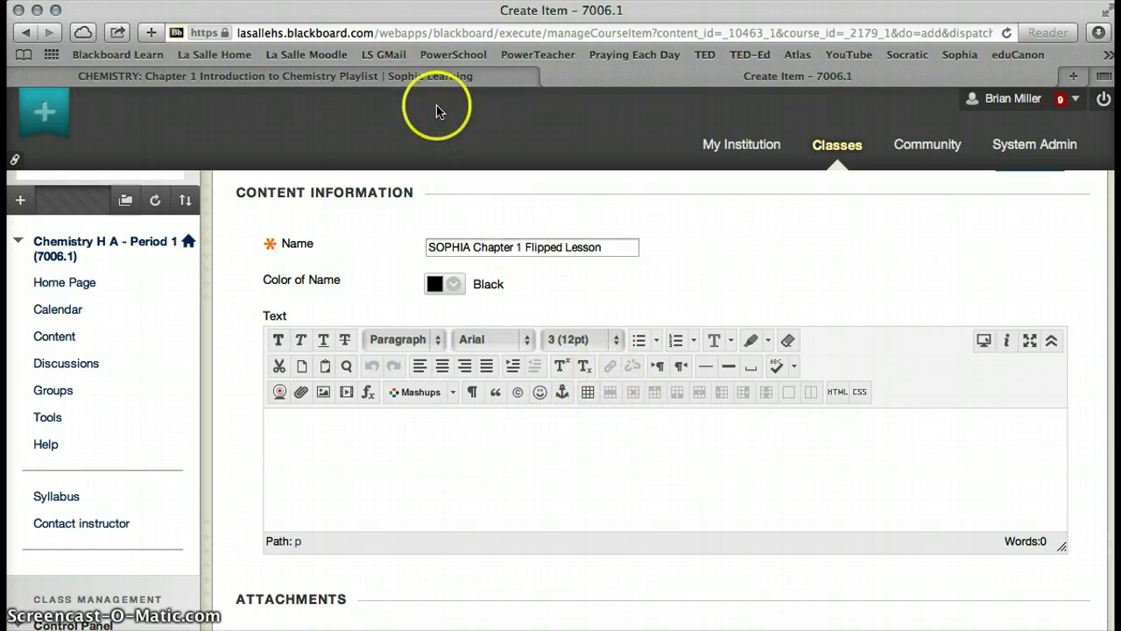
Switch to the Sophia playlist "CHEMISTRY: Chapter 1 Introduction to Chemistry", look through its tutorials and copy the playlist's embed code.
left_click(434, 79)
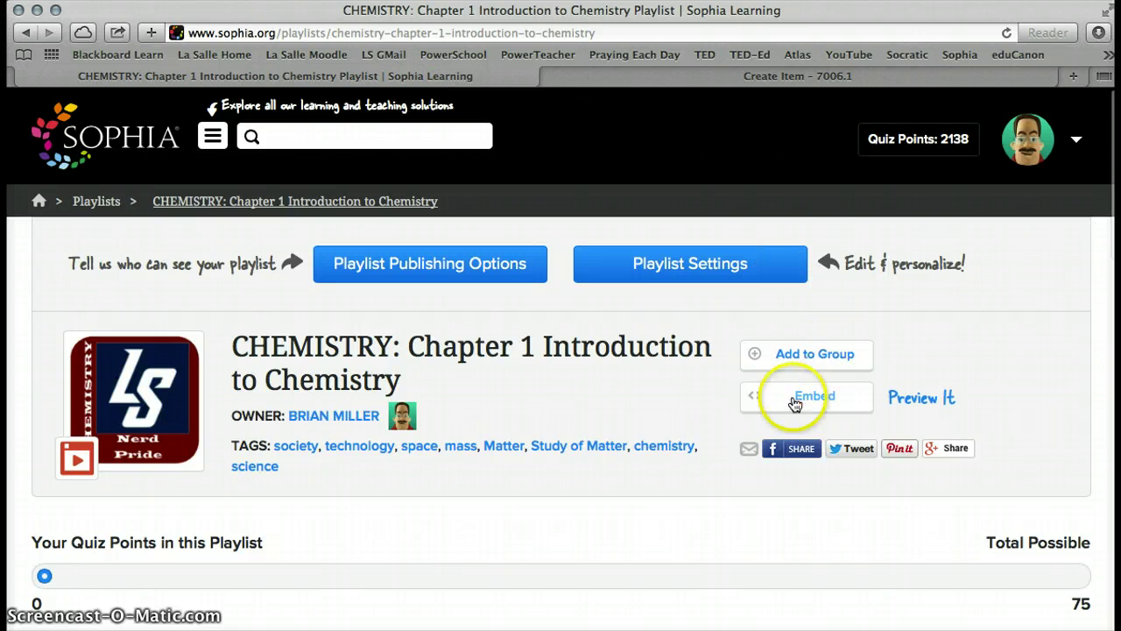
scroll(570, 391, "down", 10)
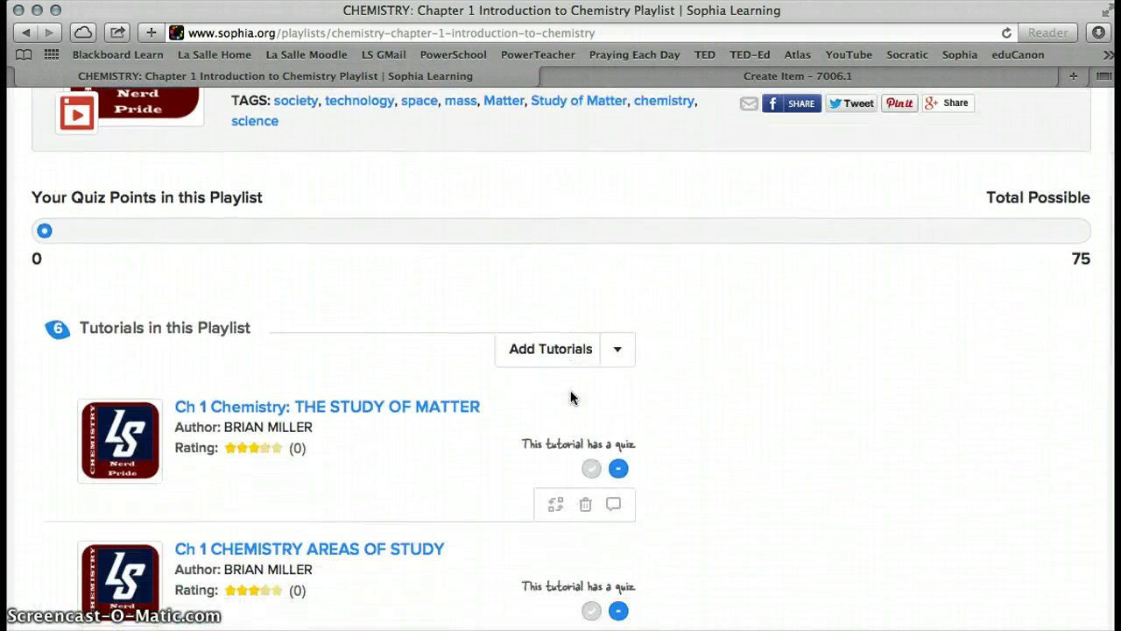
scroll(571, 397, "down", 7)
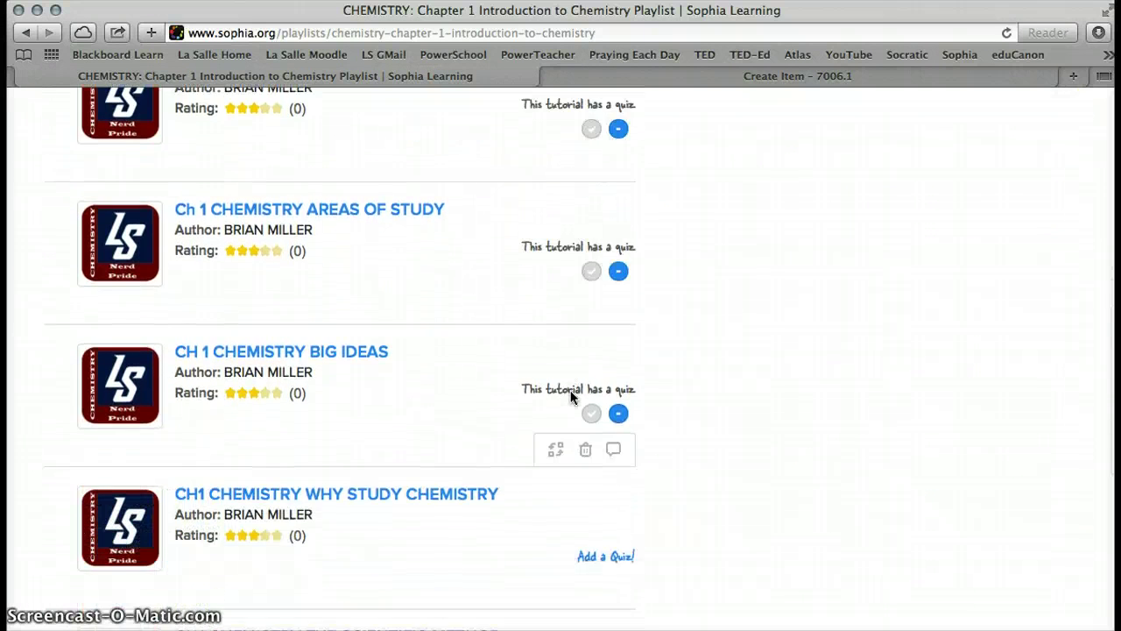
scroll(570, 396, "down", 4)
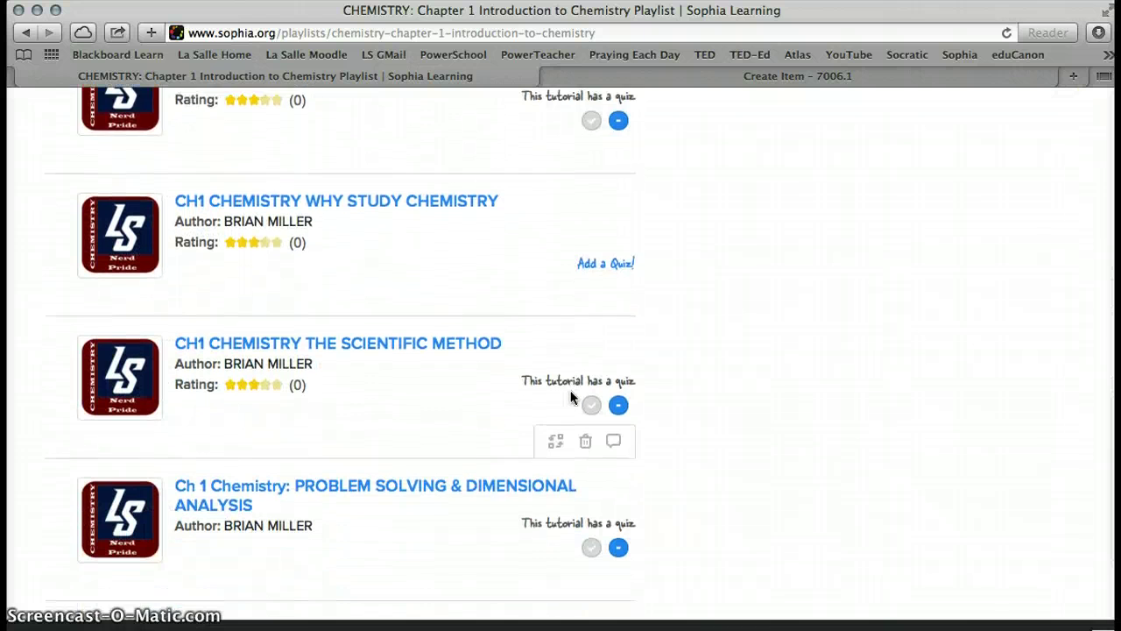
scroll(570, 397, "up", 18)
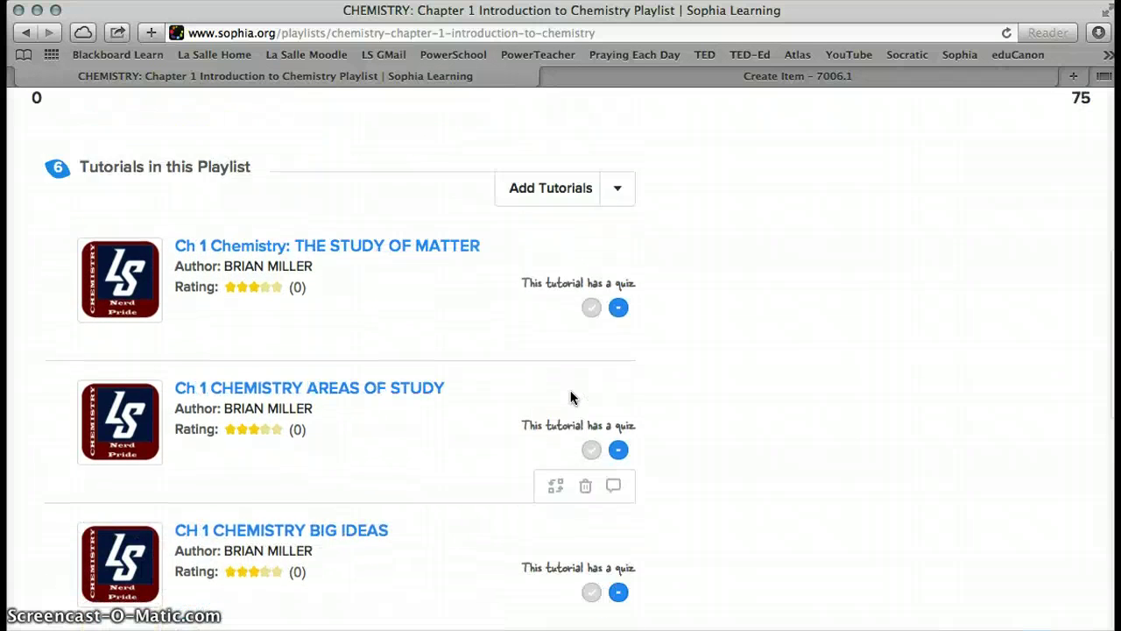
scroll(571, 396, "up", 2)
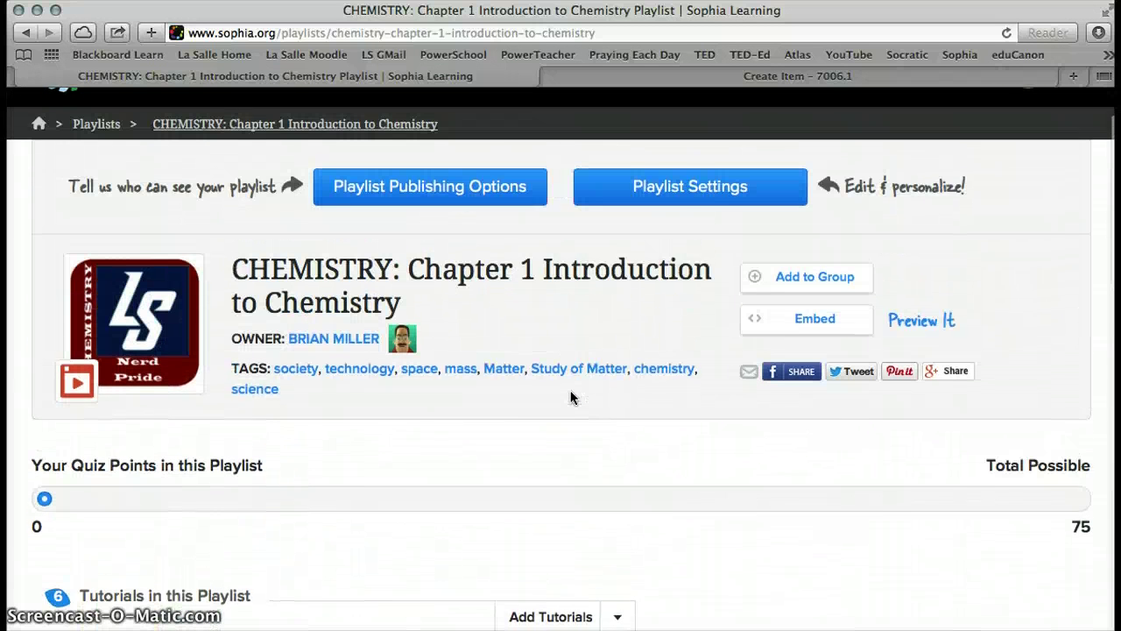
left_click(812, 321)
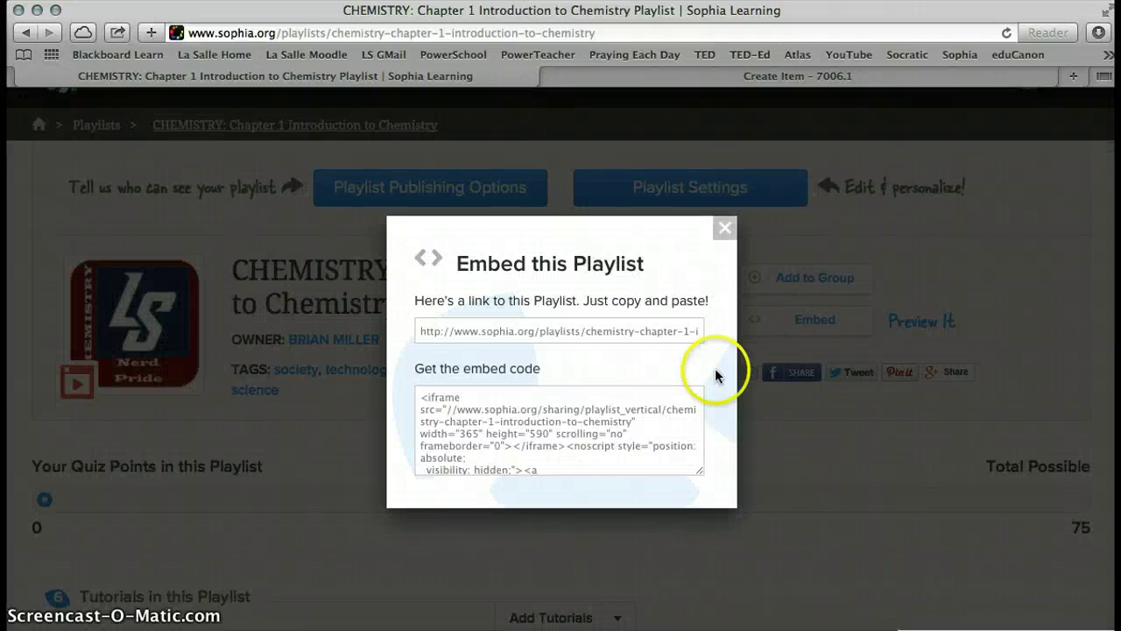
left_click(662, 450)
key("super+c")
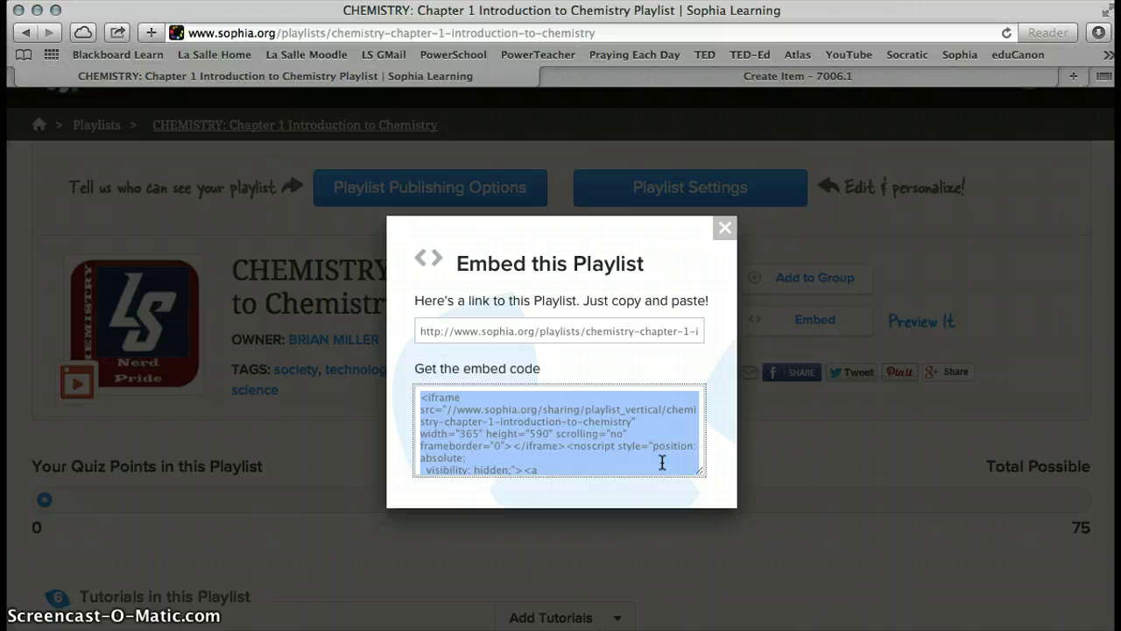
Return to the Blackboard item and insert the copied playlist embed code into its text as HTML.
left_click(773, 78)
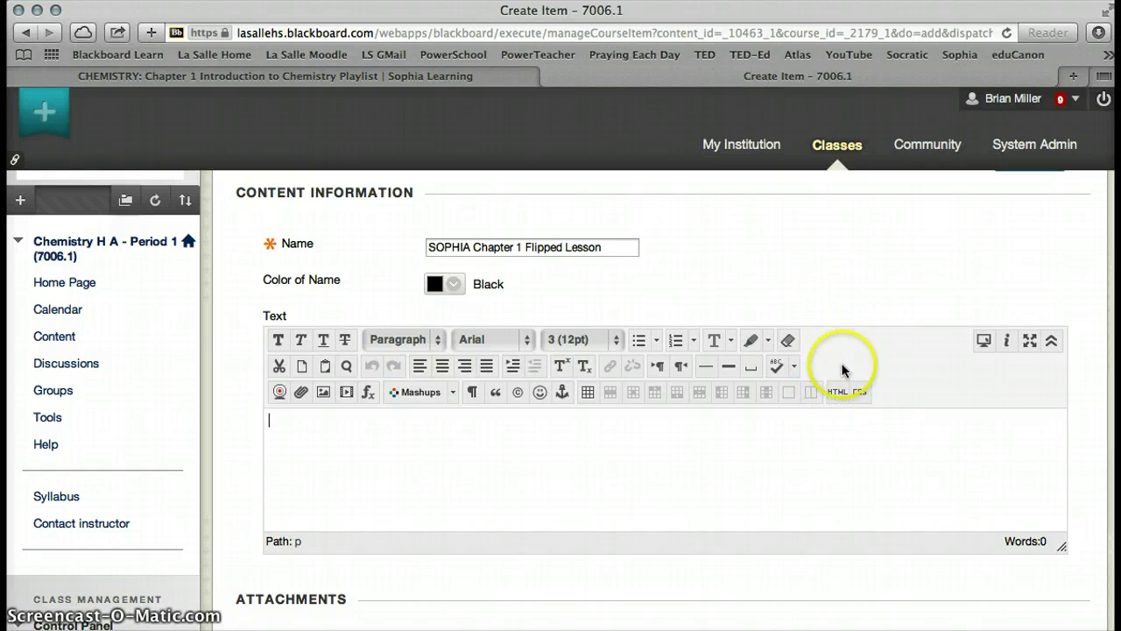
left_click(844, 395)
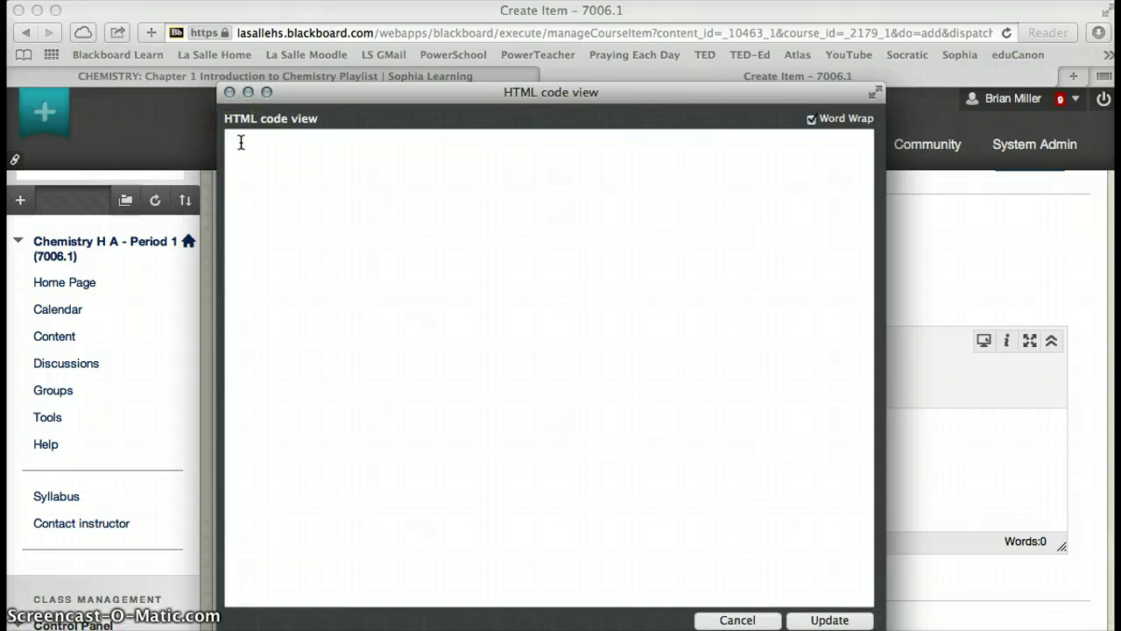
key("super+v")
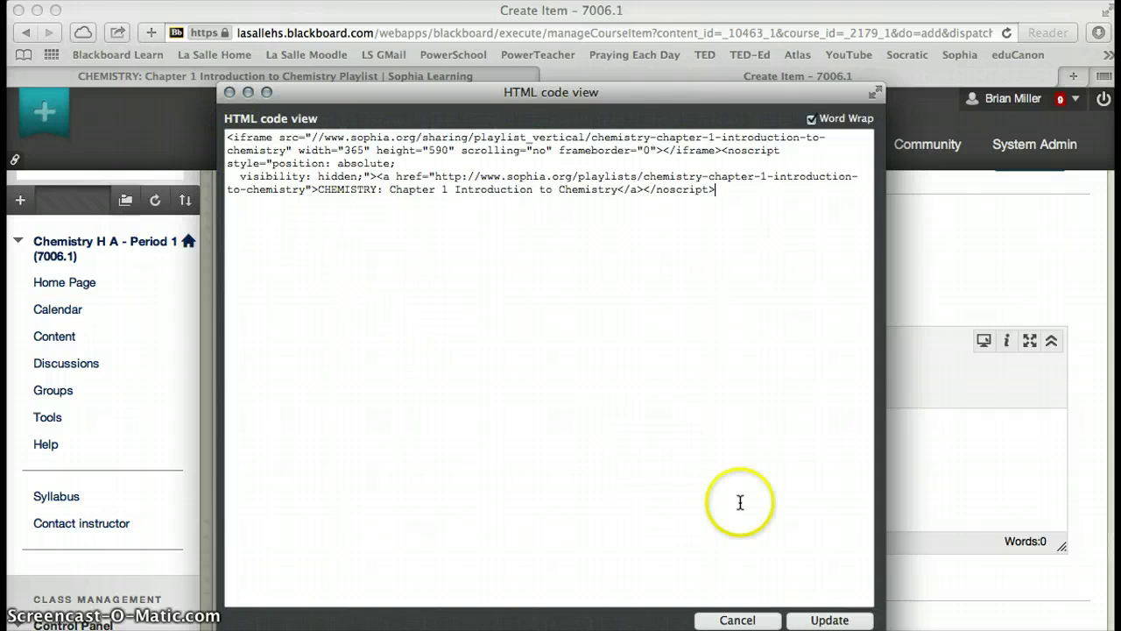
left_click(818, 620)
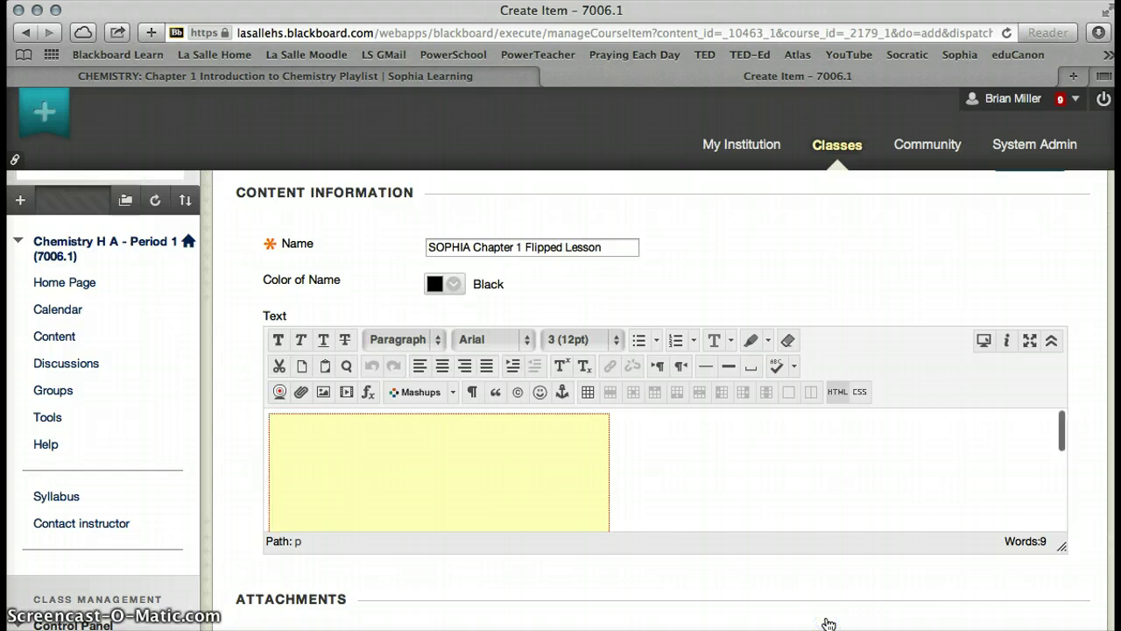
Add the line "Sophia Lessons Due August 31, 2014 11:00 pm" below the embedded playlist.
left_click(780, 471)
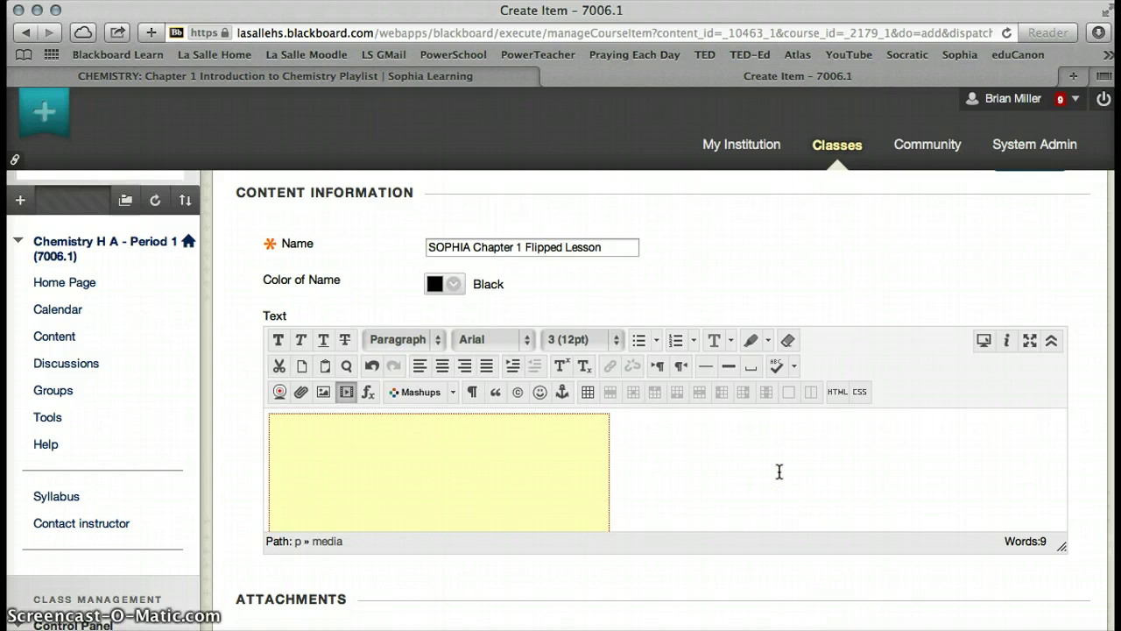
key("Return")
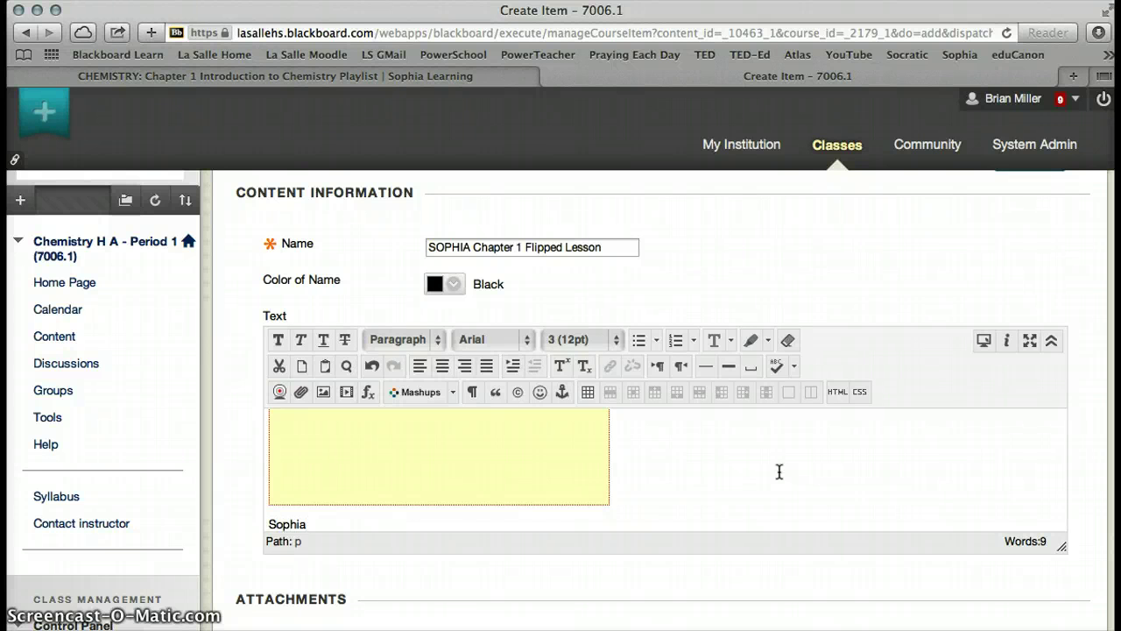
type("Le")
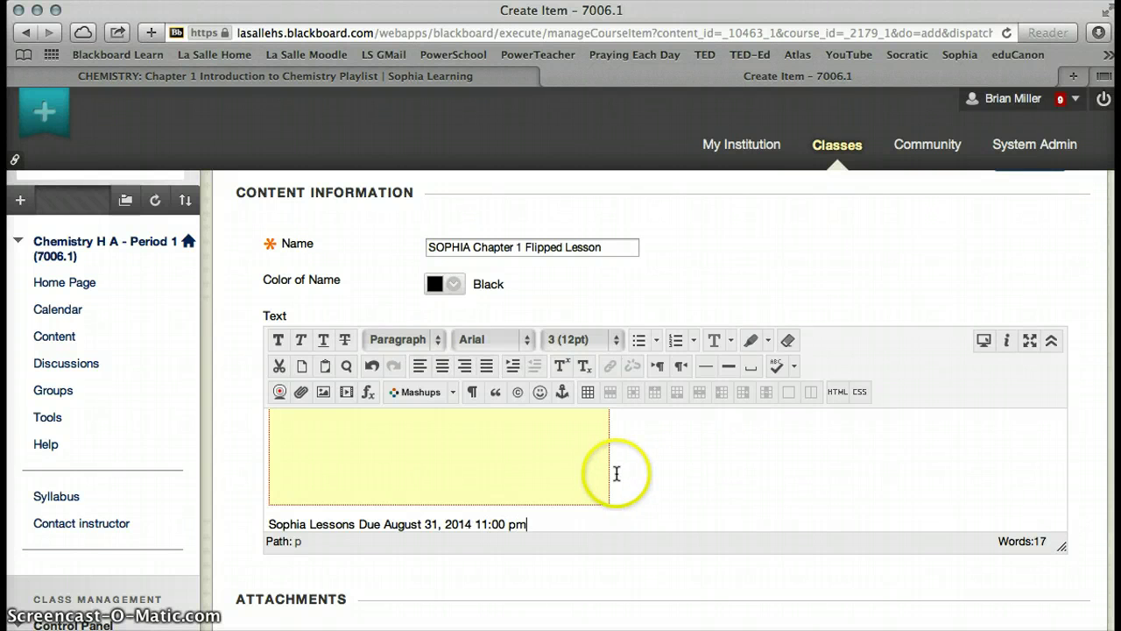
Change the word "Sophia" in the due-date line to all capitals, "SOPHIA".
left_click(301, 523)
key("BackSpace")
key("BackSpace")
key("BackSpace")
key("BackSpace")
key("BackSpace")
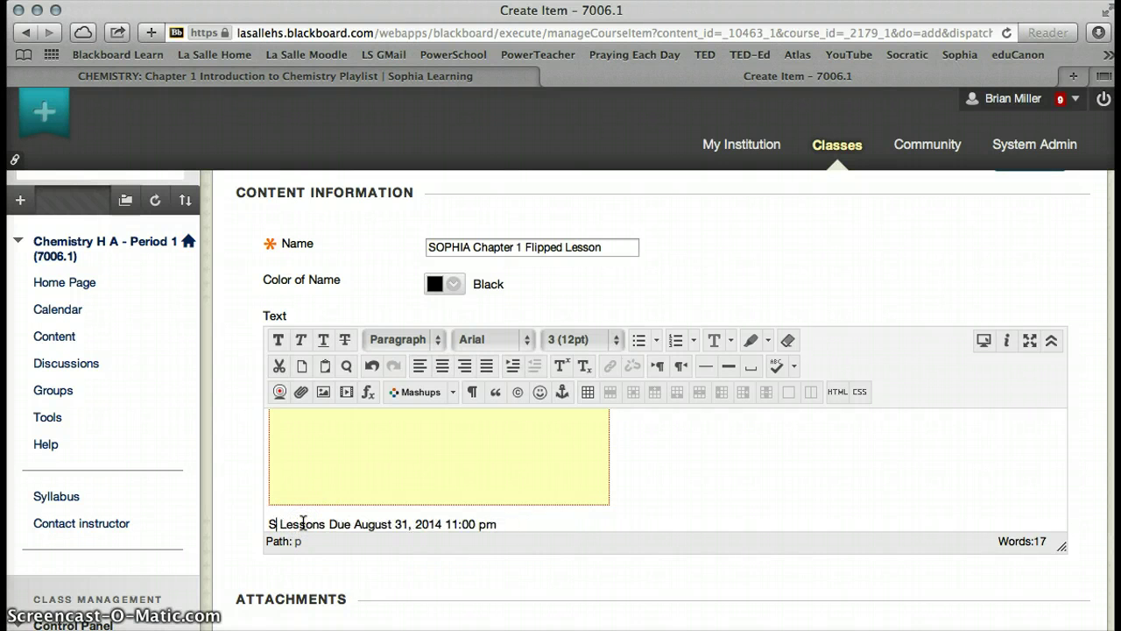
type("OPHIA")
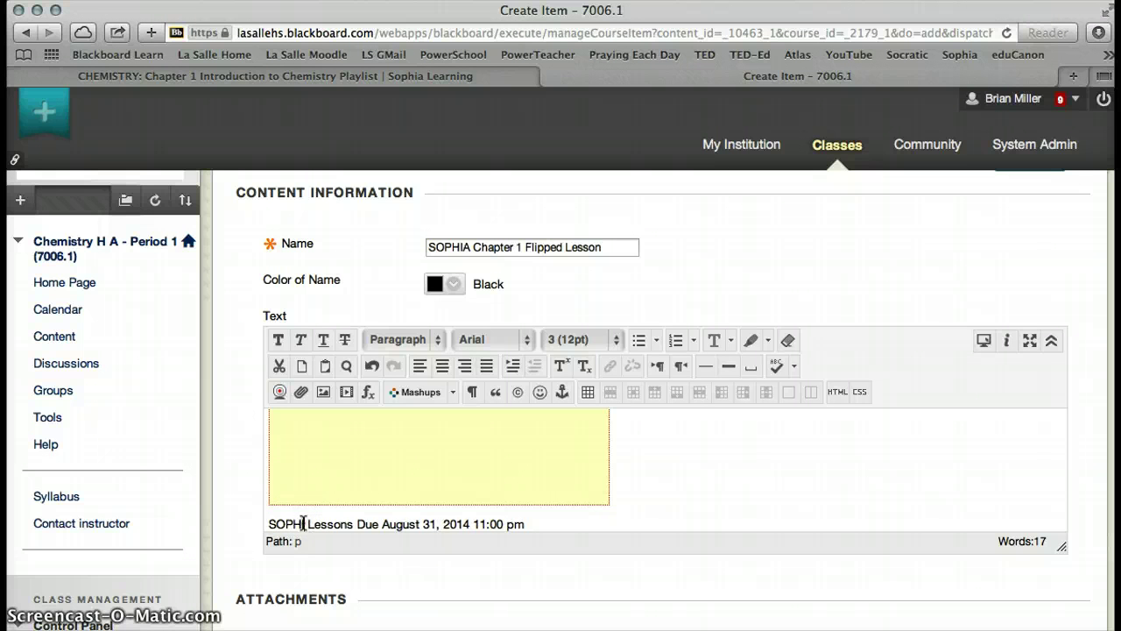
Submit the new item with the default standard options and check its entry in the Chapter 1 module.
scroll(302, 523, "down", 6)
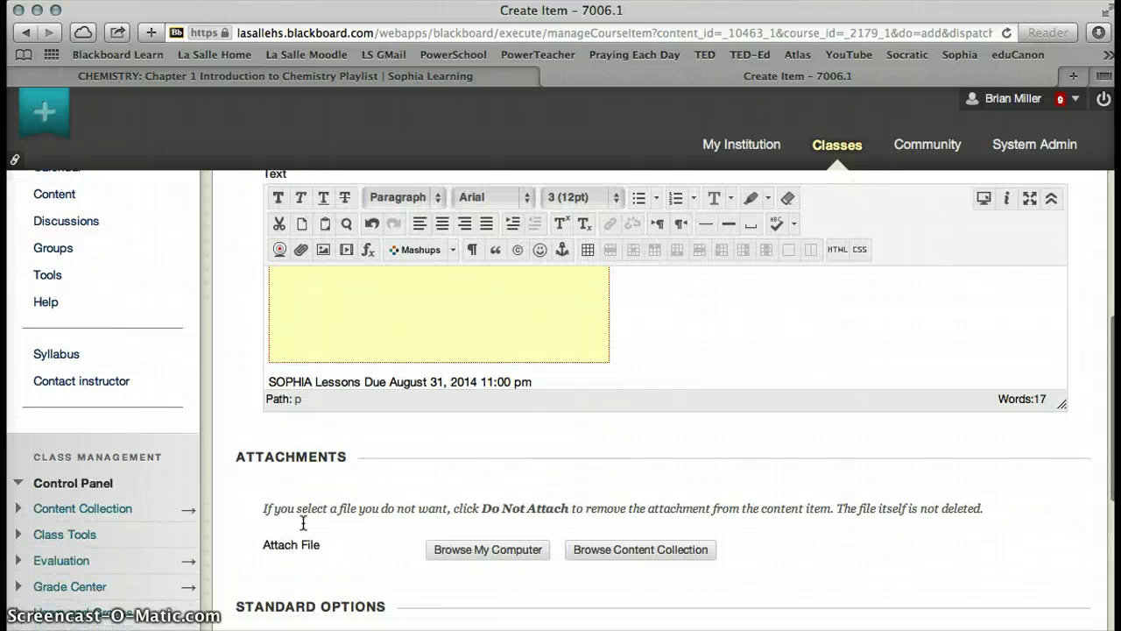
scroll(303, 523, "down", 4)
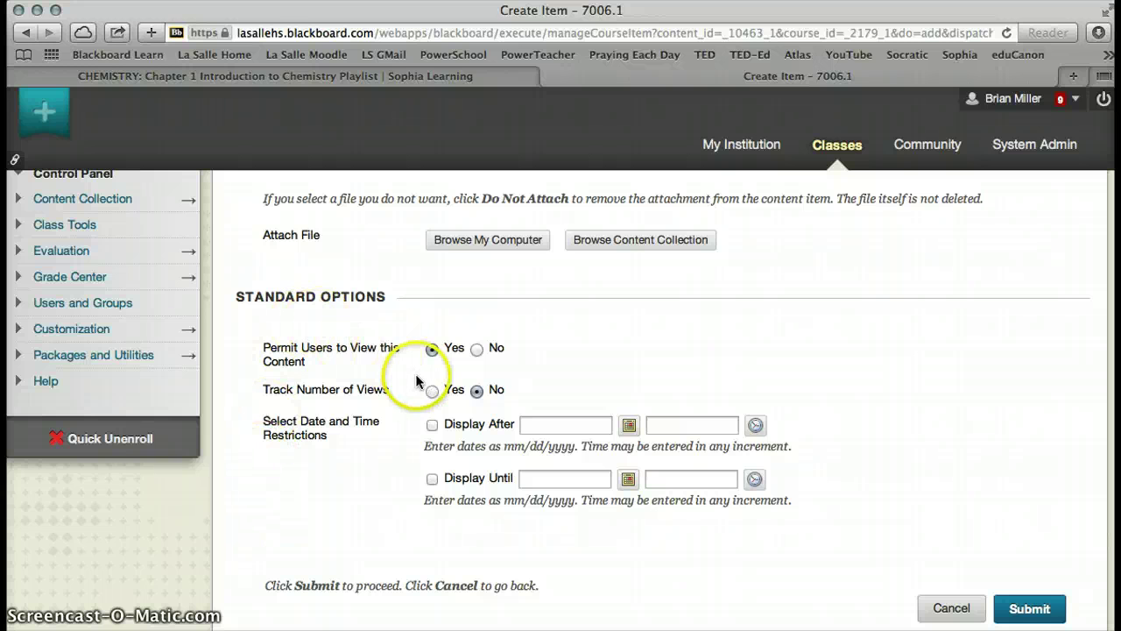
left_click(1026, 608)
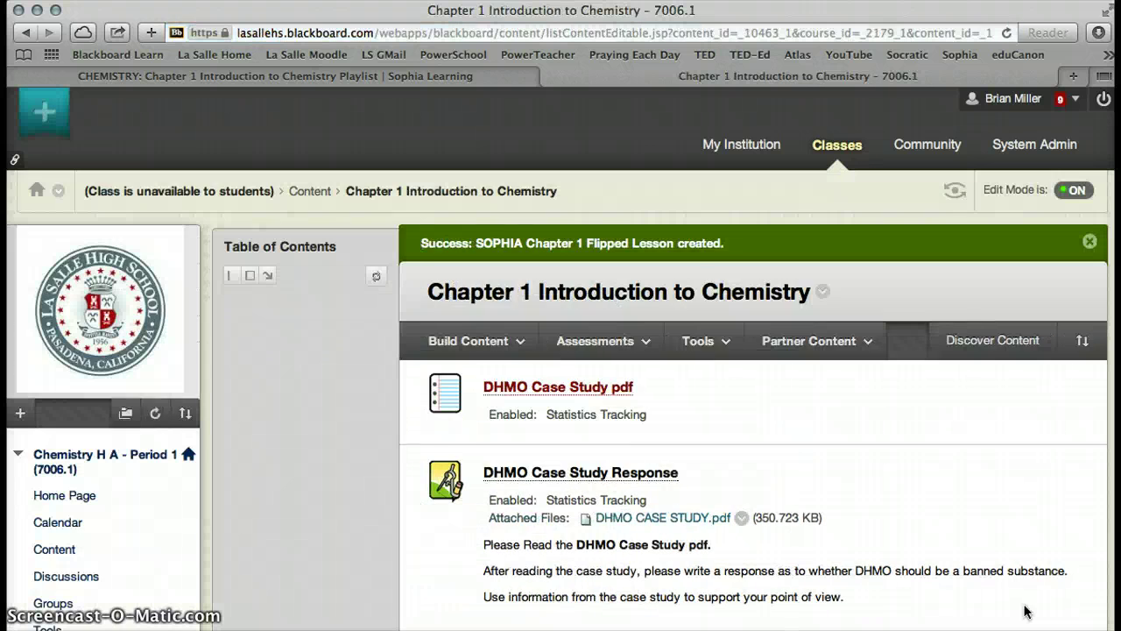
scroll(1026, 611, "down", 5)
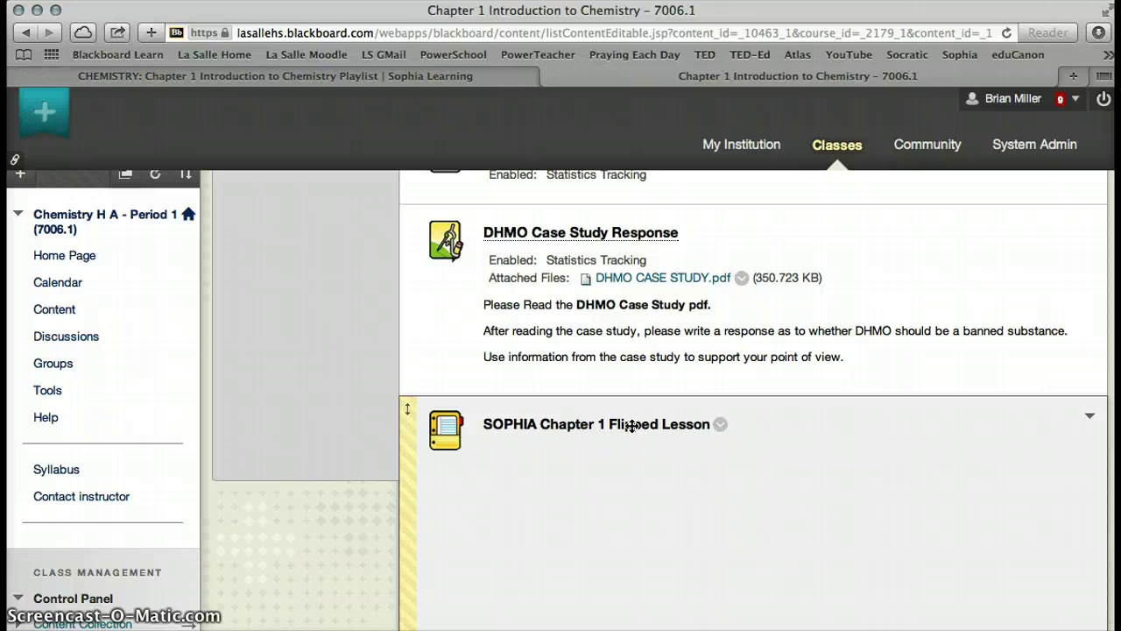
scroll(724, 460, "up", 5)
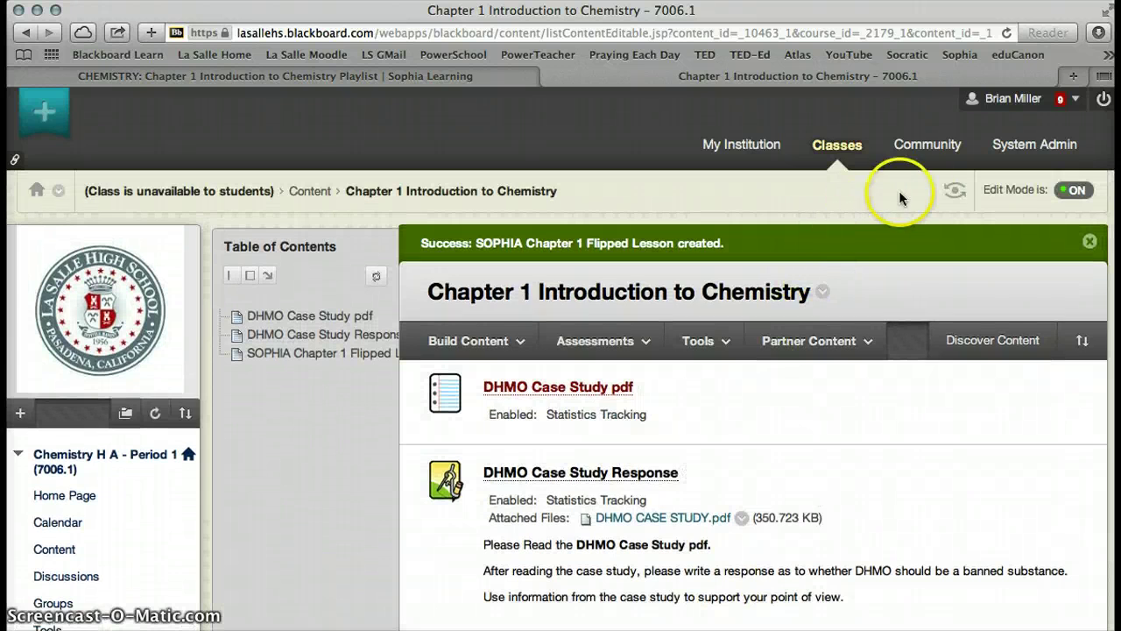
Enter student preview mode and open Chapter 1 Introduction to Chemistry from the class content.
left_click(951, 196)
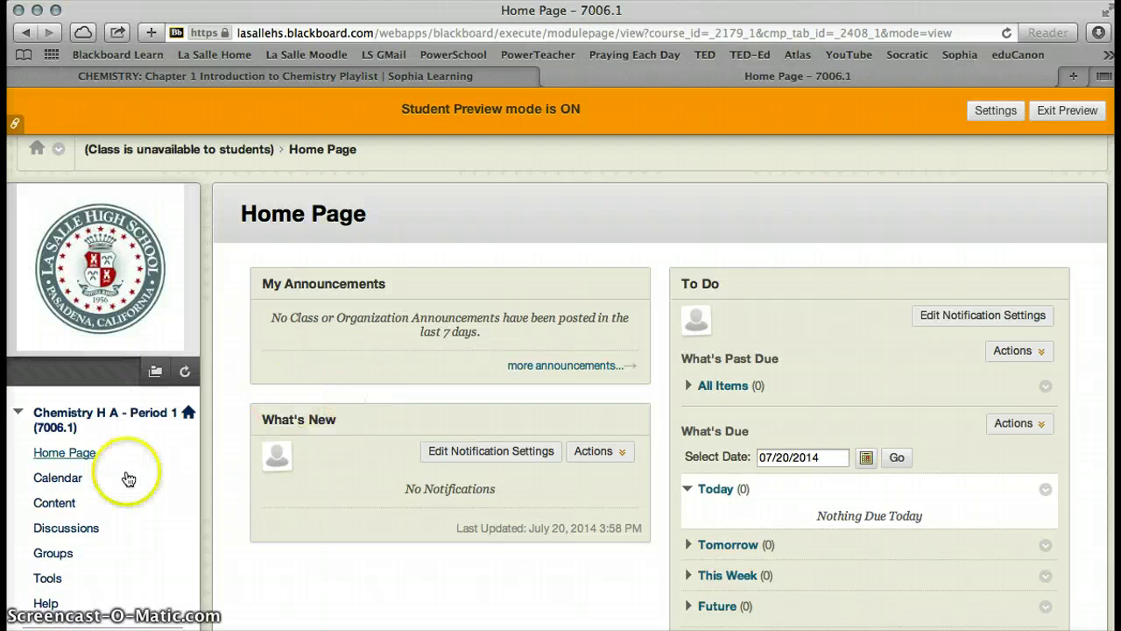
left_click(54, 505)
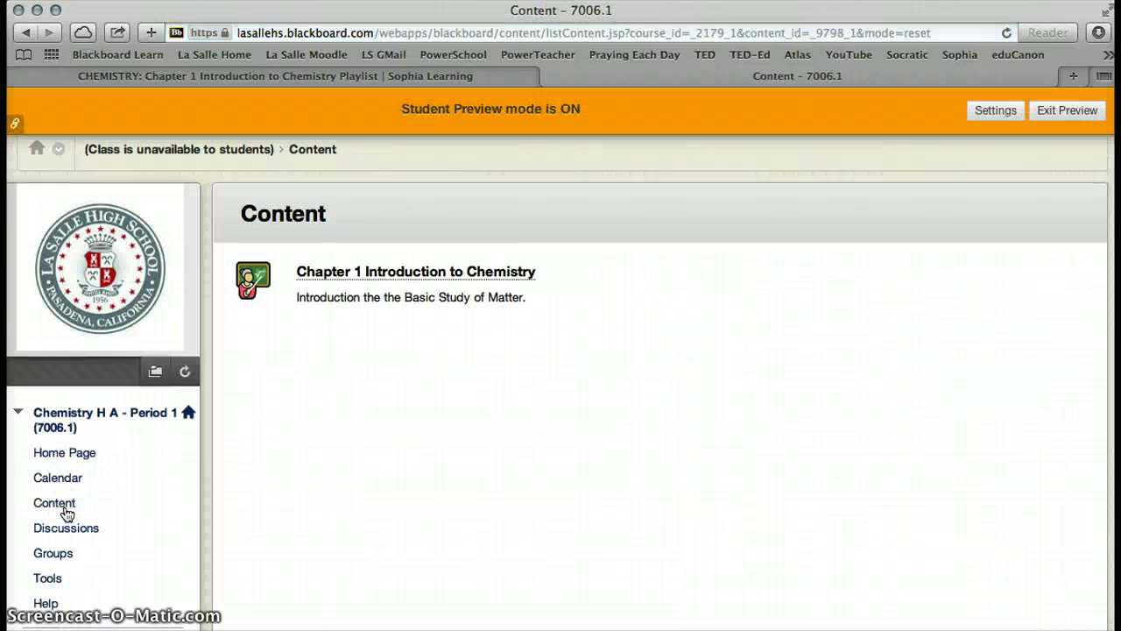
left_click(464, 274)
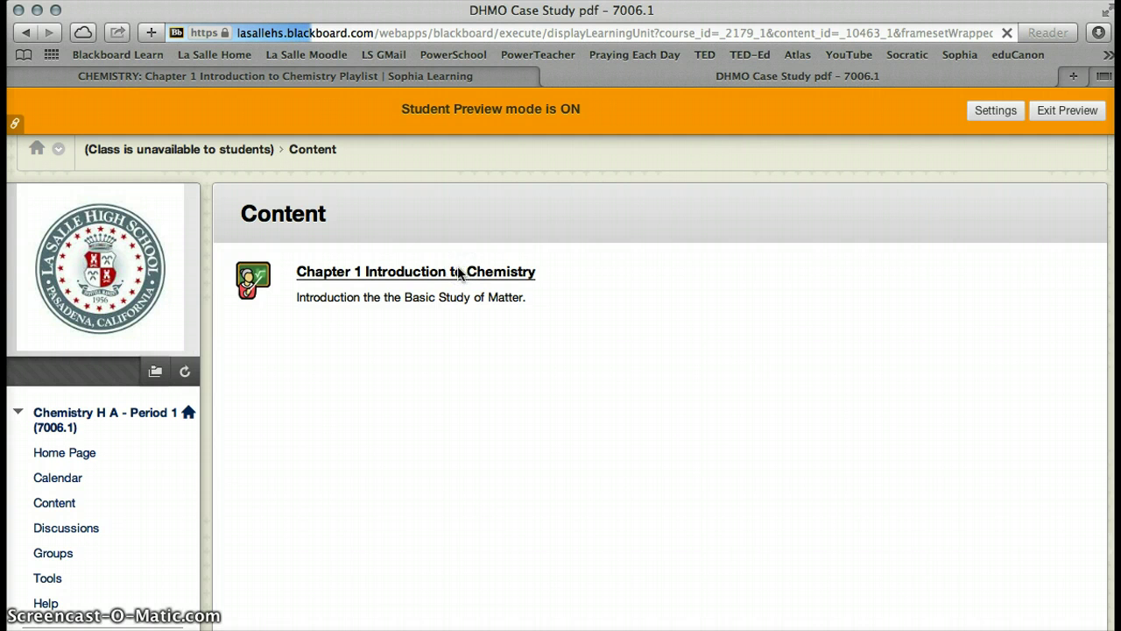
View the DHMO Case Study Response assignment, leave it without saving, and open the SOPHIA Chapter 1 Flipped Lesson to view its embedded playlist.
left_click(430, 274)
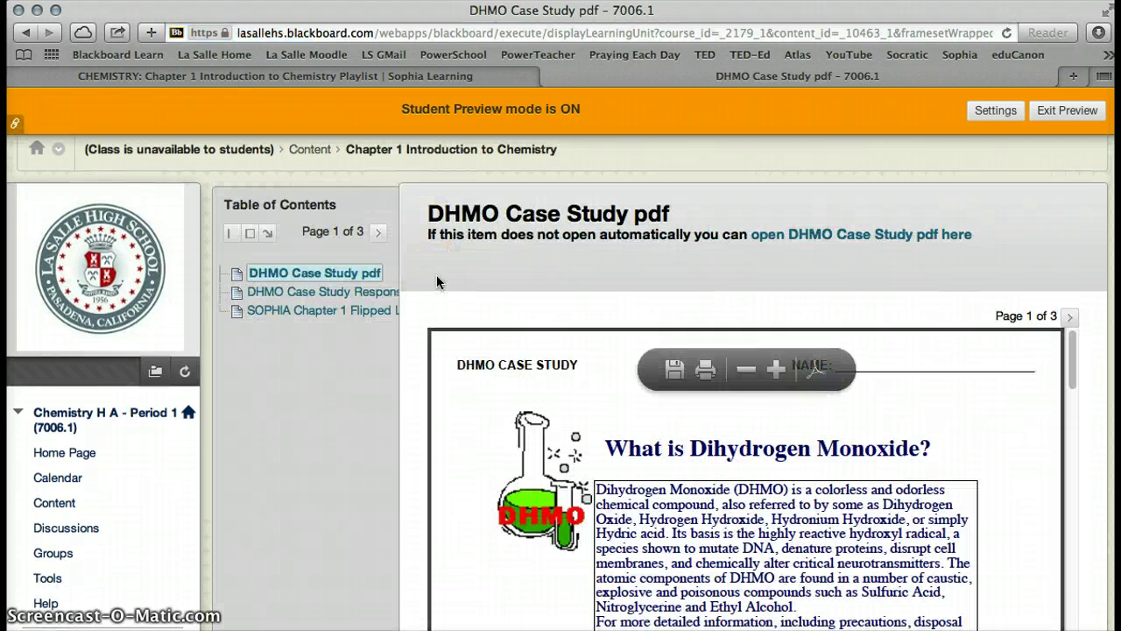
left_click(355, 290)
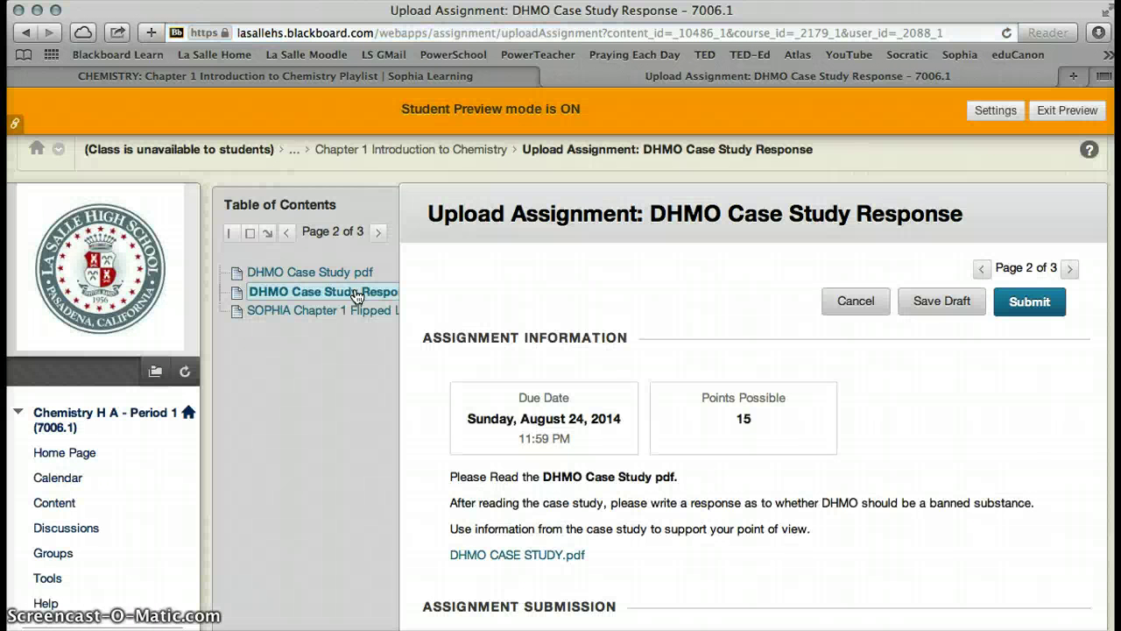
left_click(337, 313)
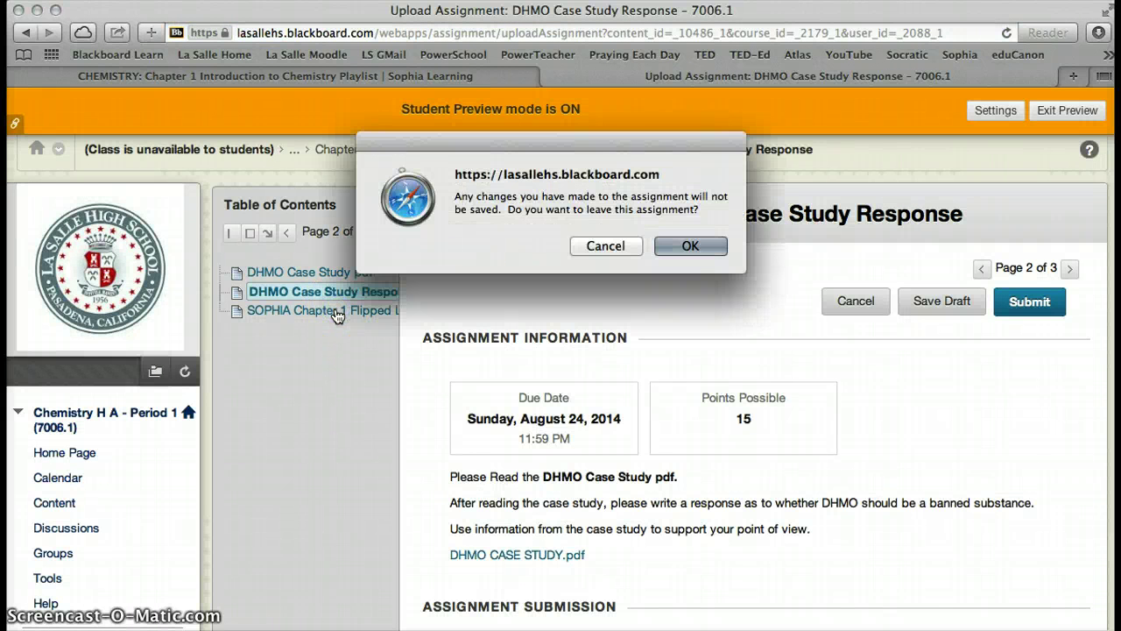
left_click(709, 248)
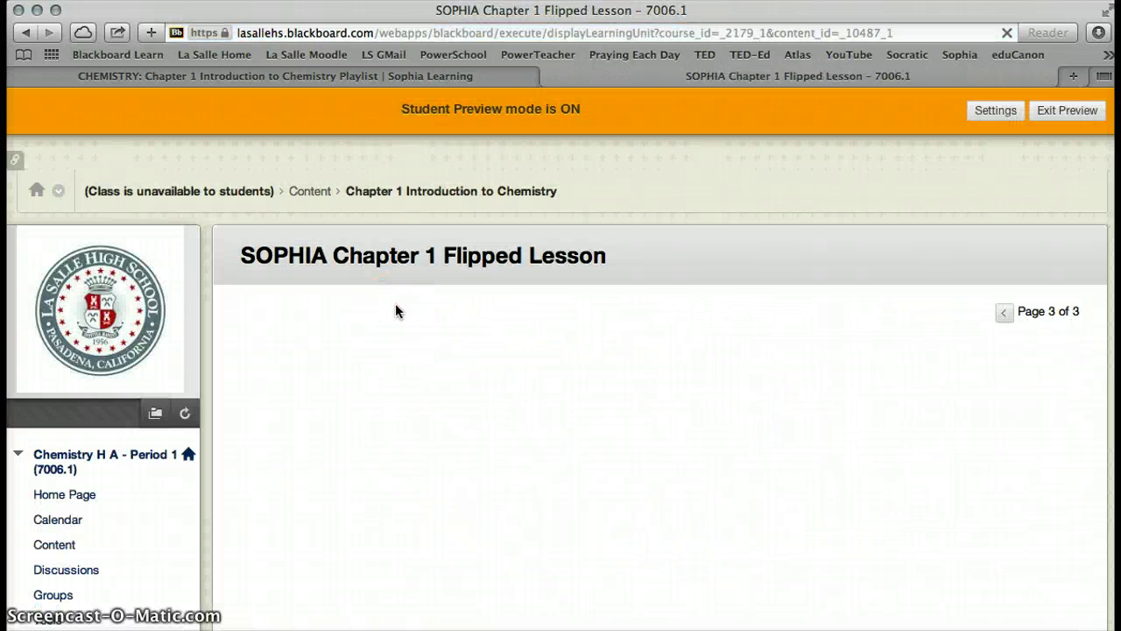
scroll(395, 311, "down", 5)
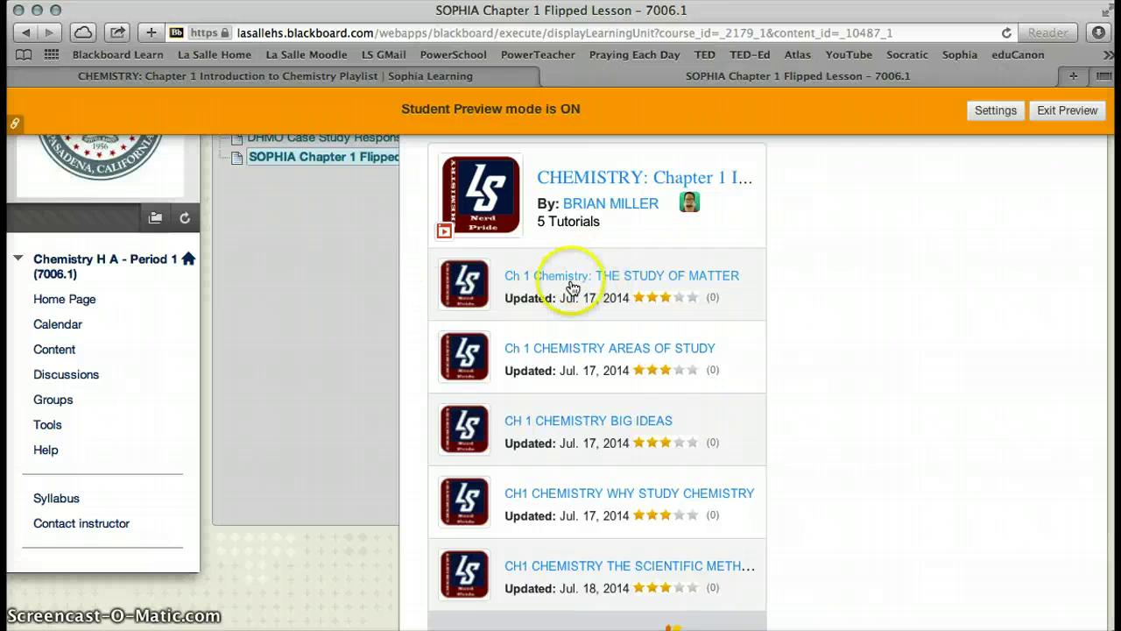
Open the tutorial Ch 1 Chemistry: THE STUDY OF MATTER from the embedded playlist and look over its video and quiz.
left_click(562, 284)
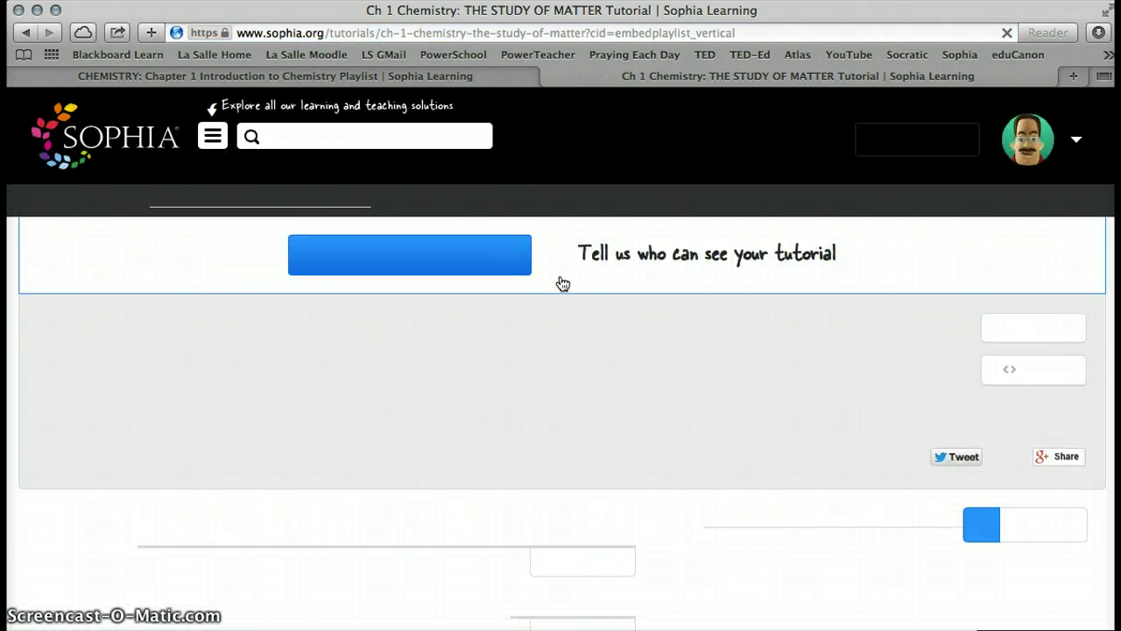
scroll(609, 459, "down", 5)
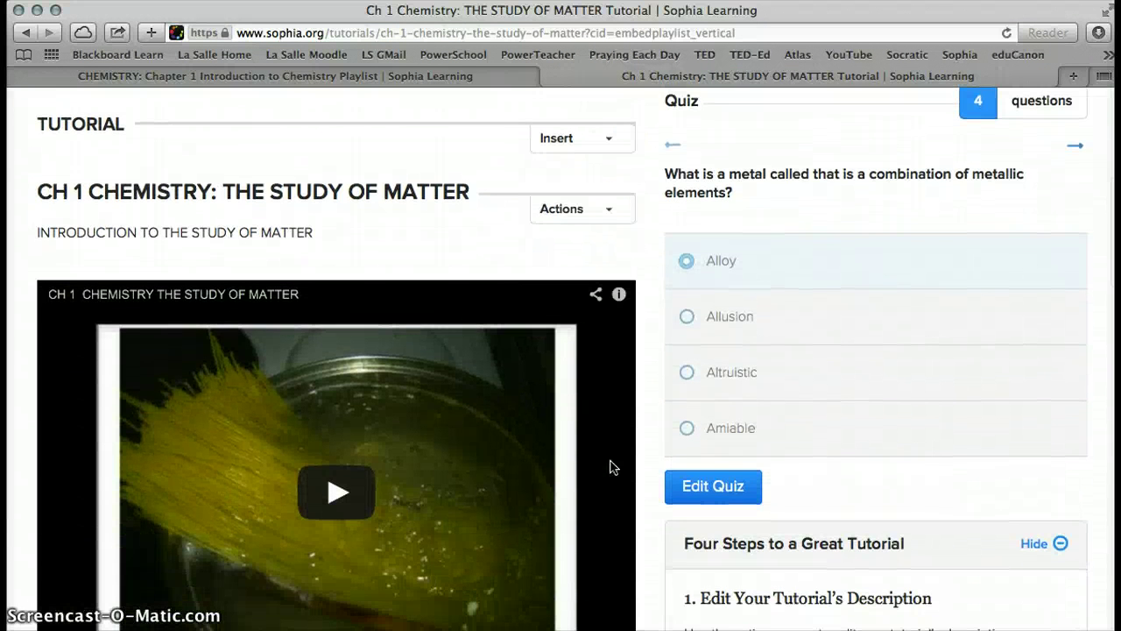
scroll(610, 467, "up", 3)
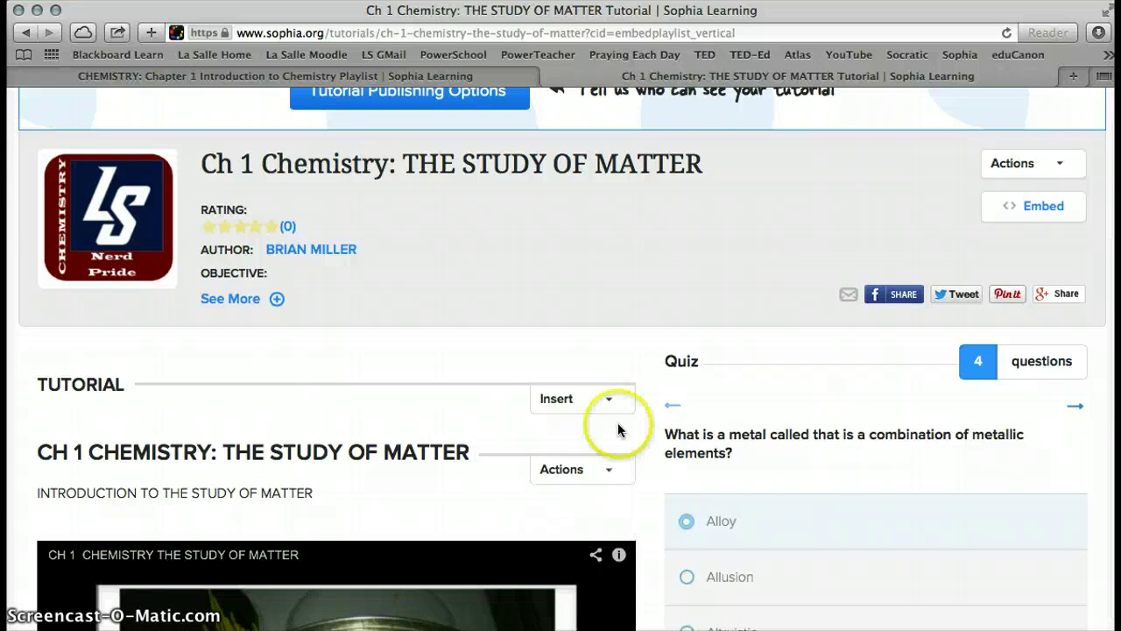
Close the Sophia tutorial and the playlist's embed dialog, and return to the content of Chemistry H A - Period 1 in Blackboard.
left_click(551, 77)
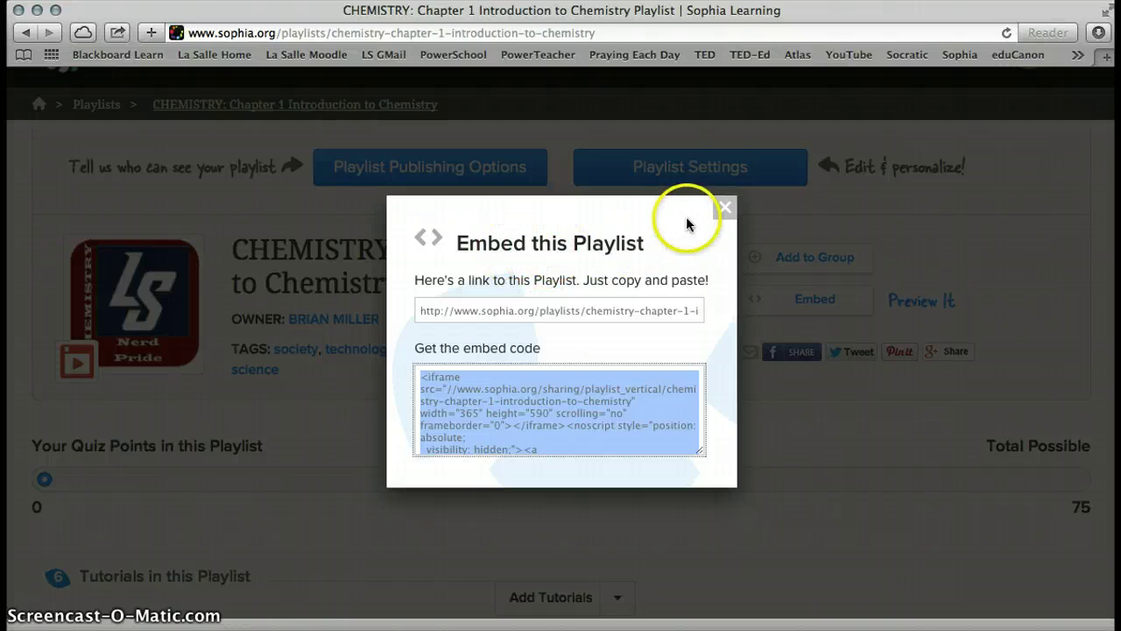
left_click(724, 208)
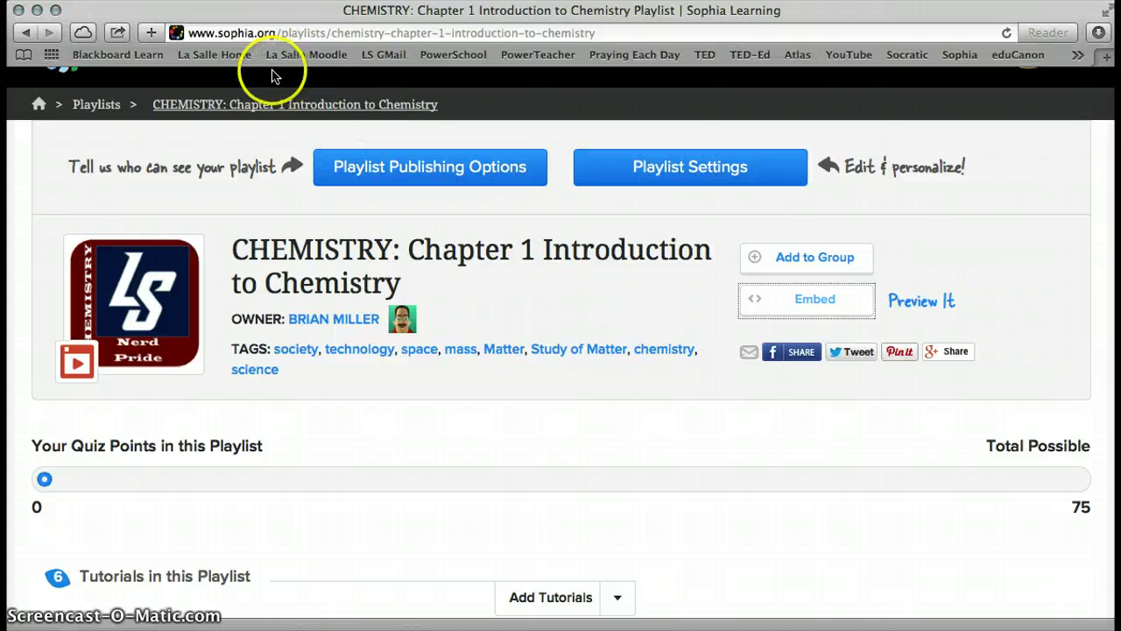
left_click(153, 57)
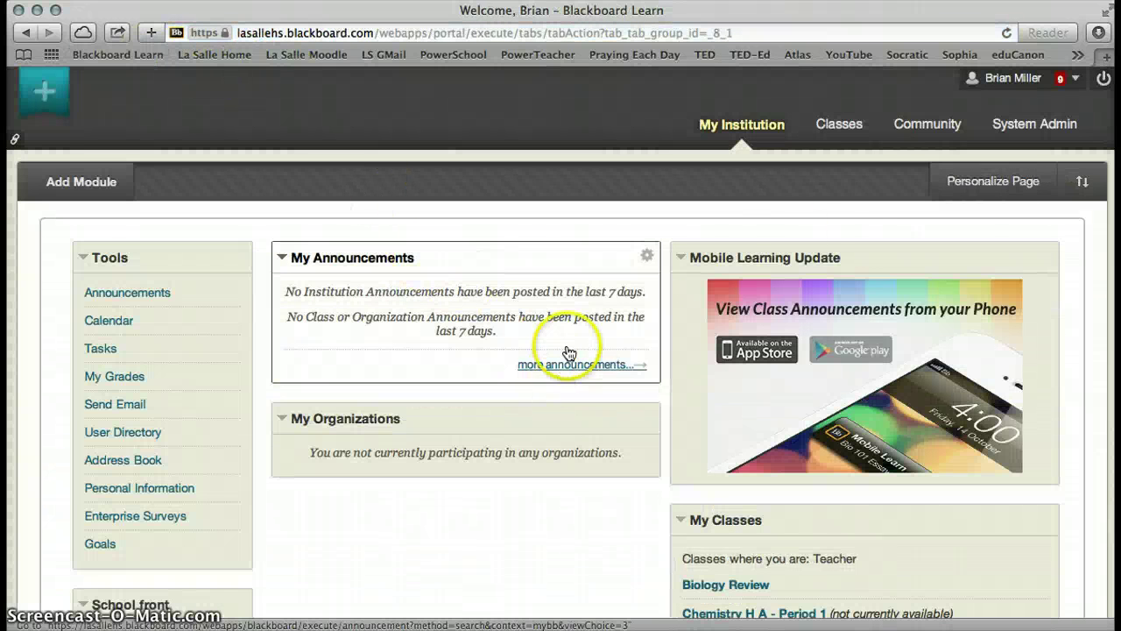
left_click(839, 127)
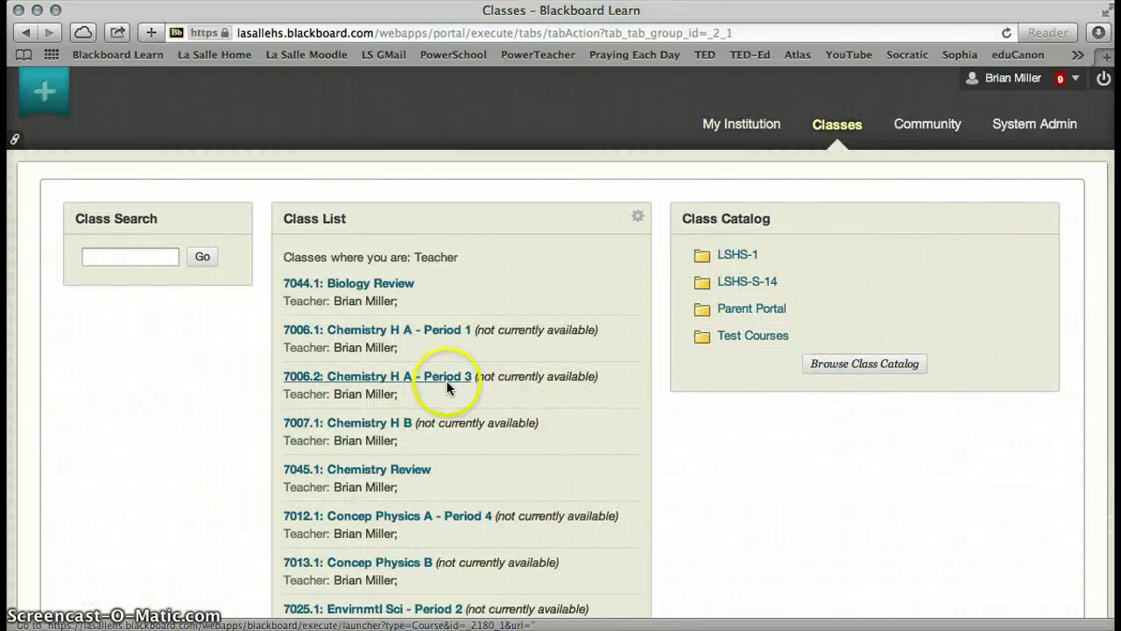
left_click(419, 337)
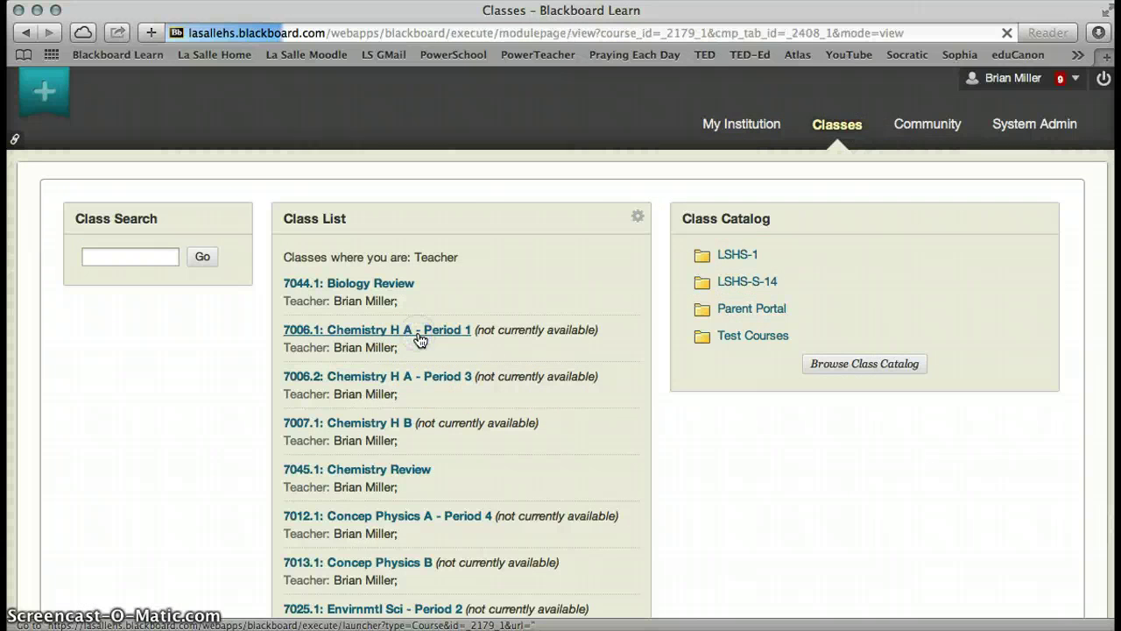
scroll(420, 339, "down", 3)
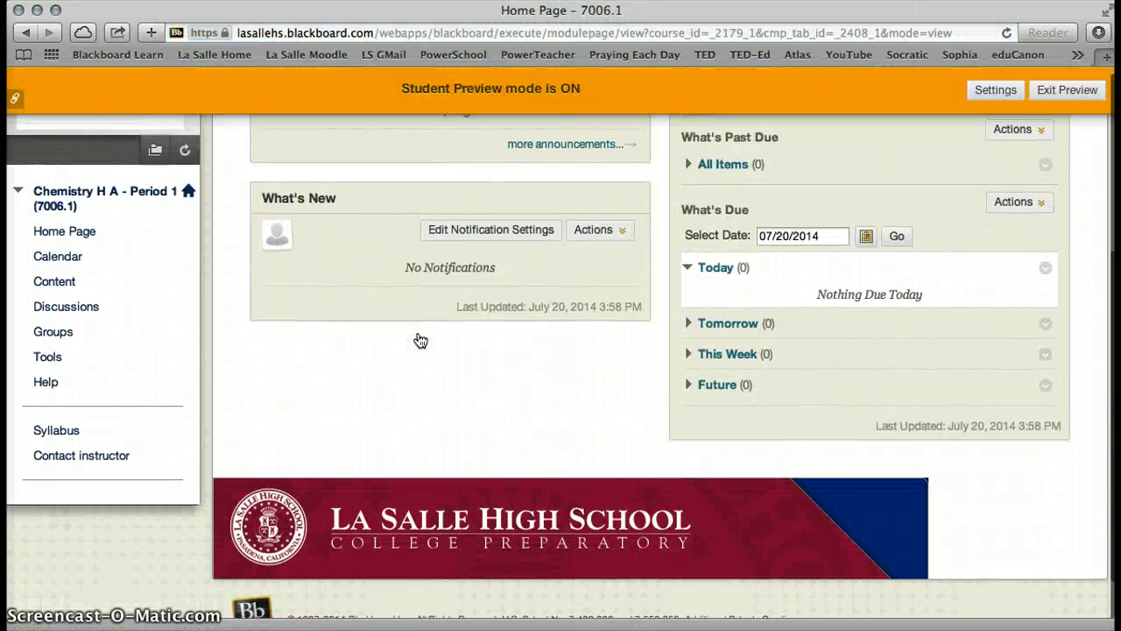
left_click(70, 282)
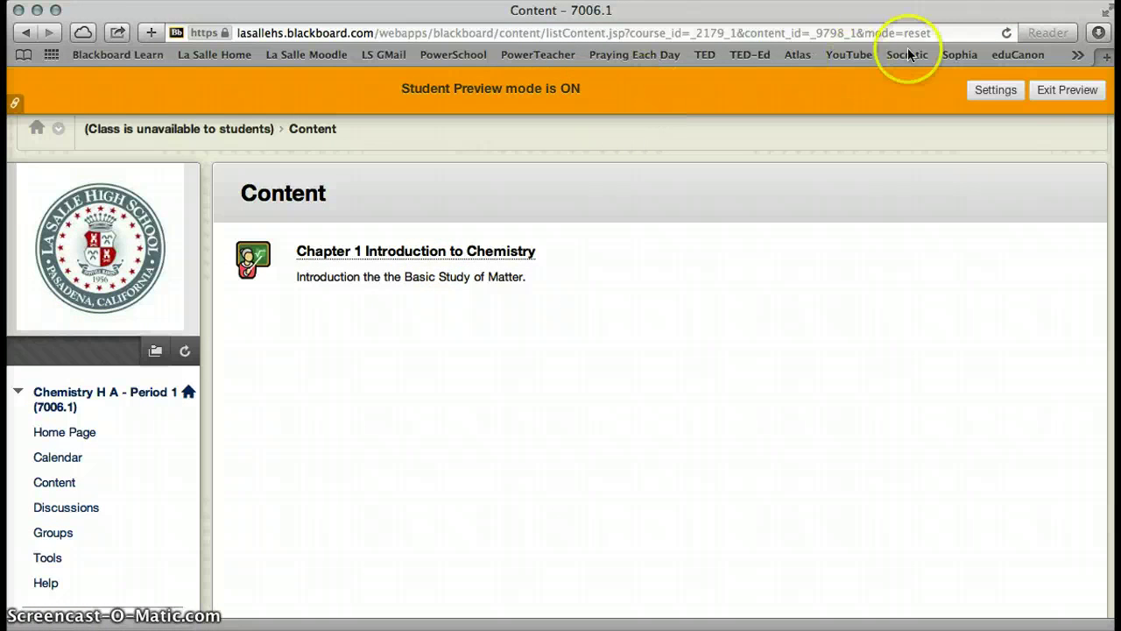
Exit student preview, deleting the preview user and all data.
left_click(1055, 93)
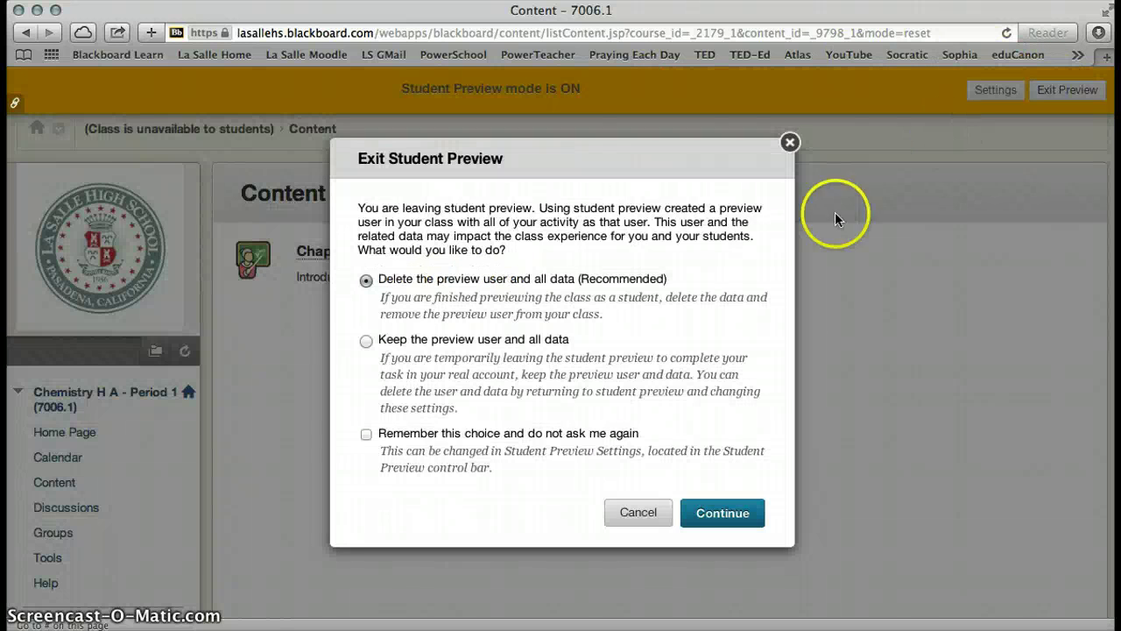
left_click(741, 513)
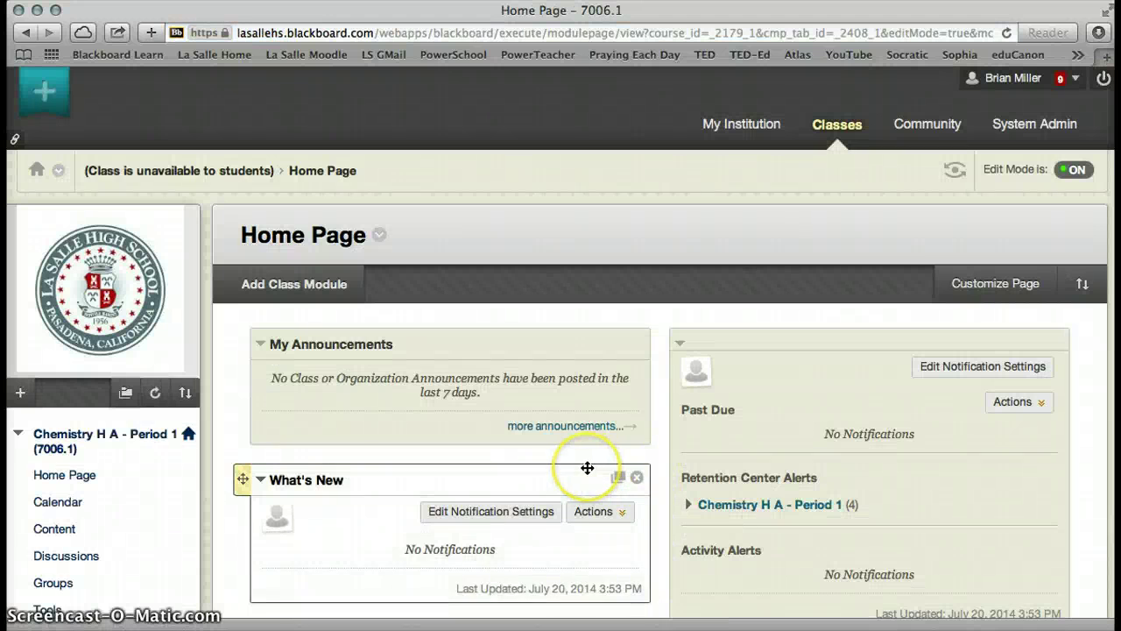
scroll(587, 468, "down", 2)
scroll(587, 468, "up", 1)
left_click(587, 468)
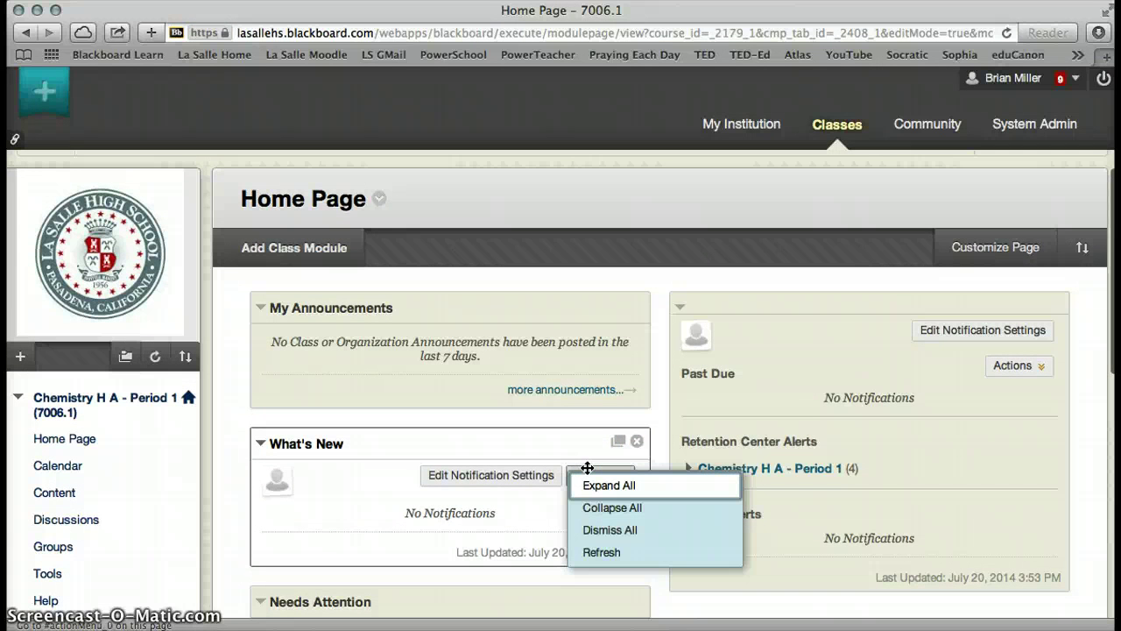
scroll(655, 338, "down", 1)
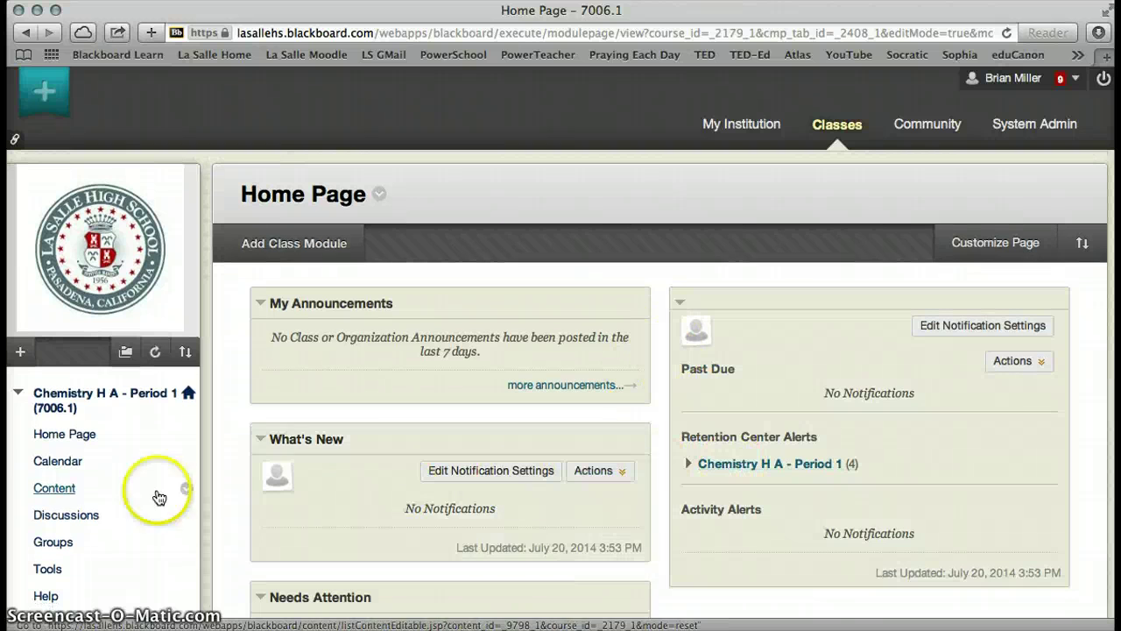
Open Chapter 1 Introduction to Chemistry from the class content in edit mode and review its items down to the SOPHIA due-date line.
left_click(53, 491)
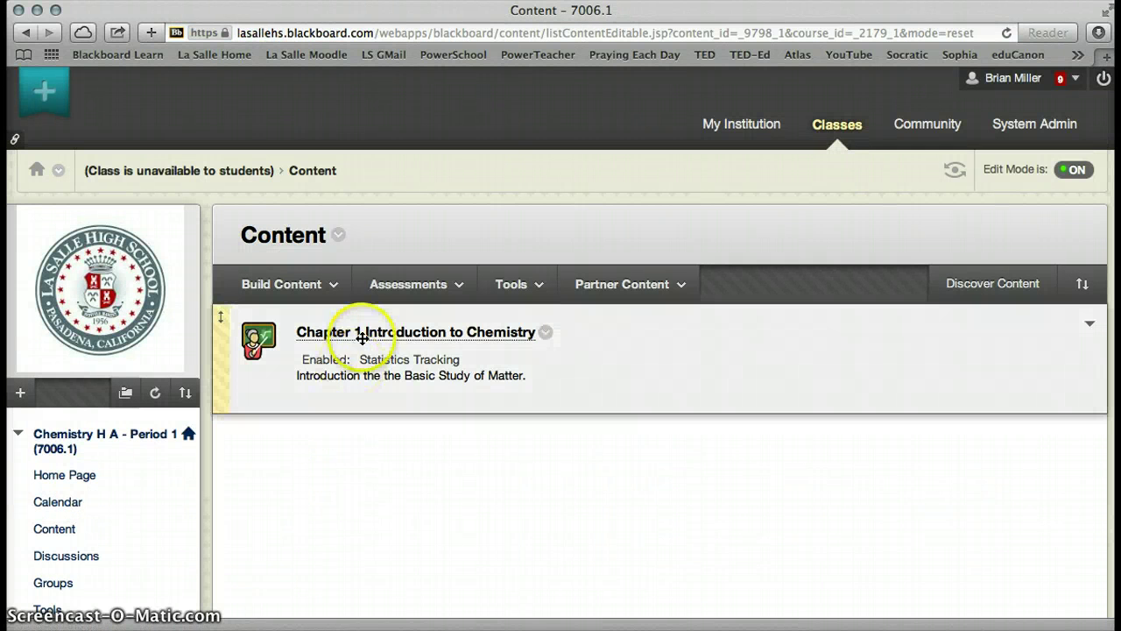
left_click(371, 333)
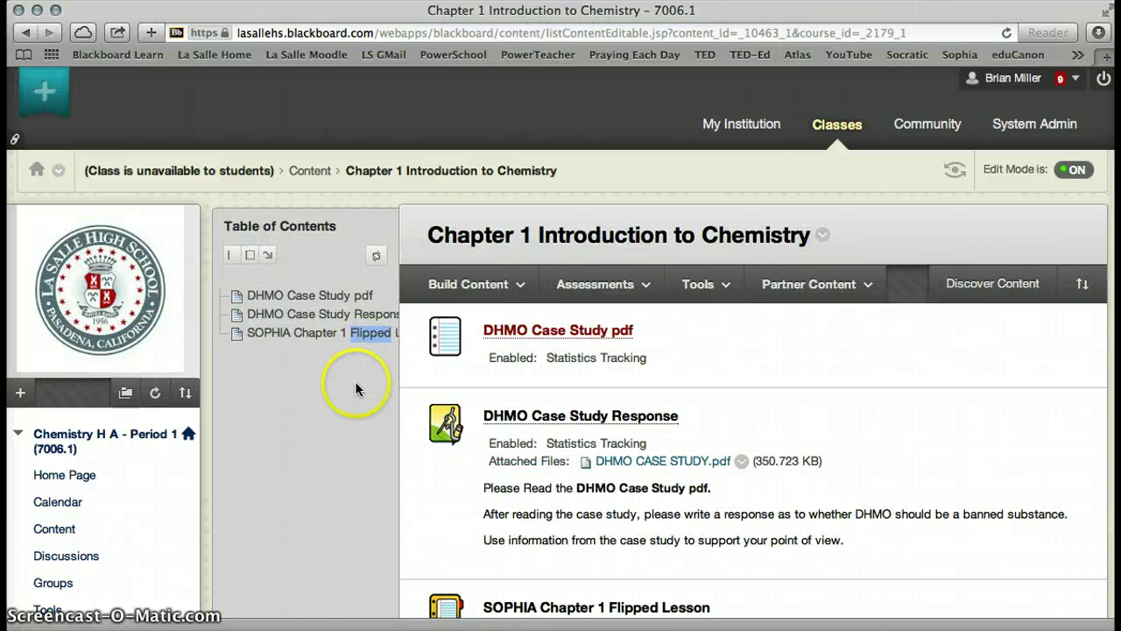
right_click(368, 332)
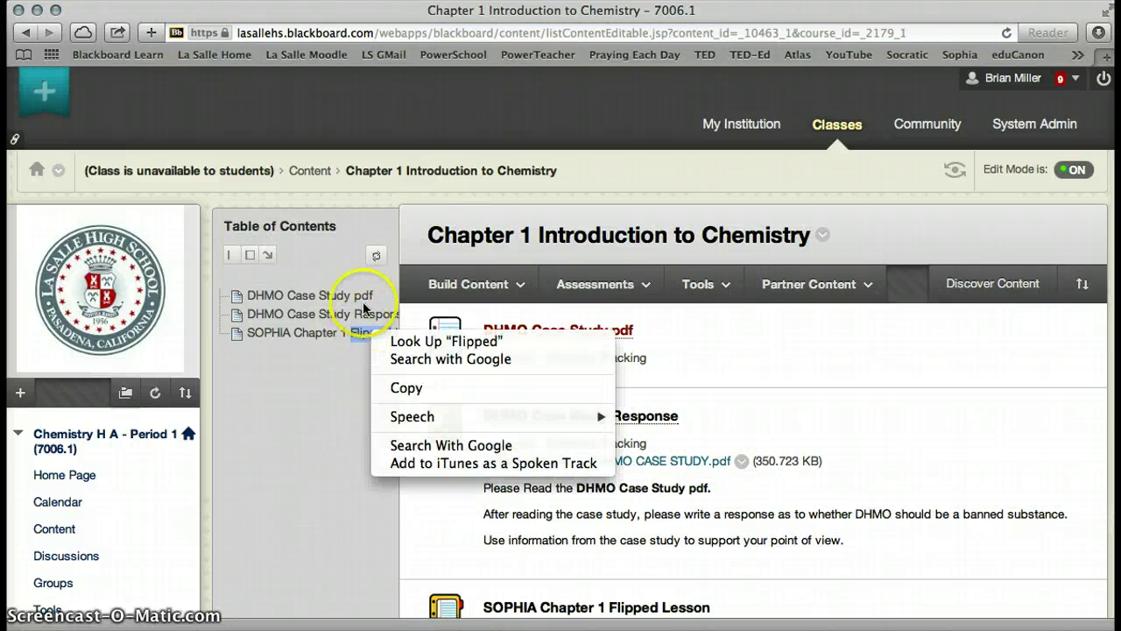
left_click(323, 457)
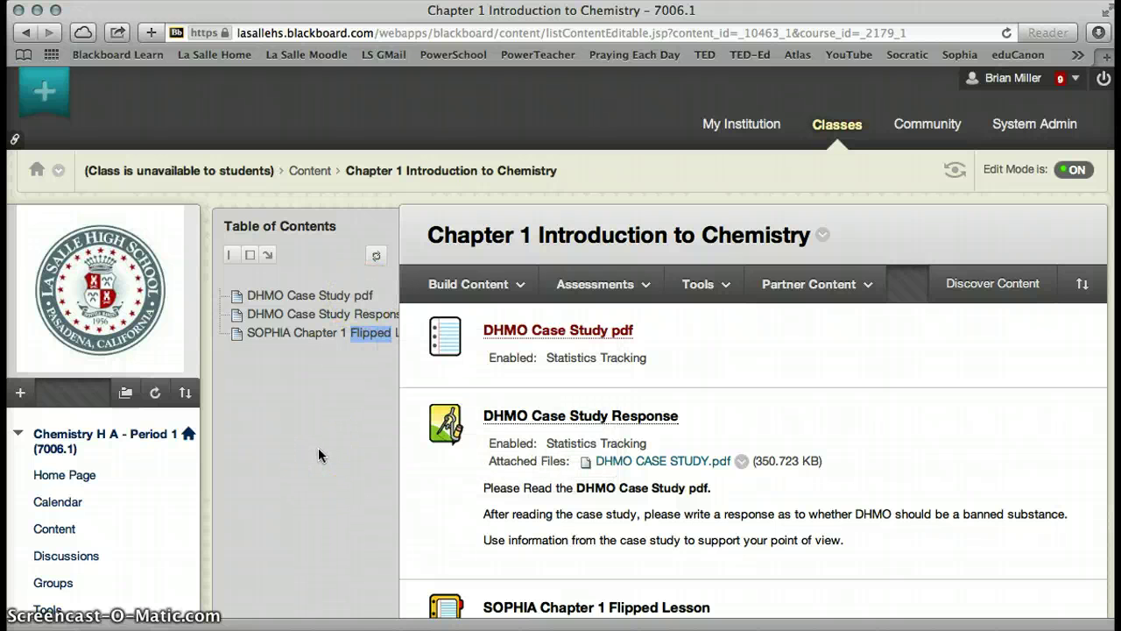
scroll(318, 447, "down", 4)
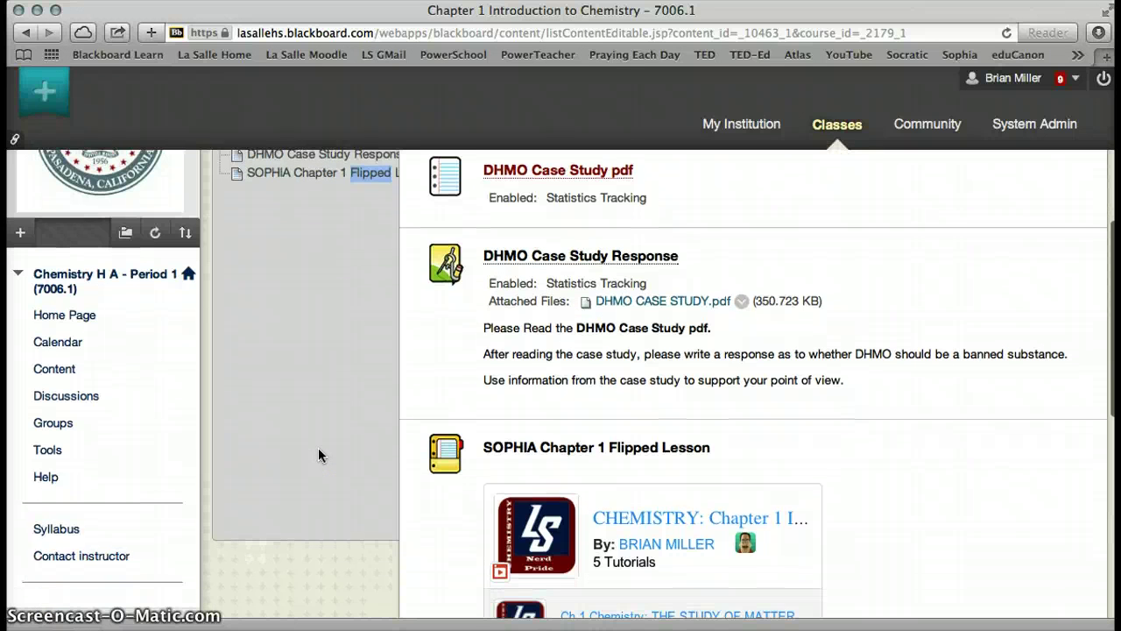
scroll(317, 447, "down", 6)
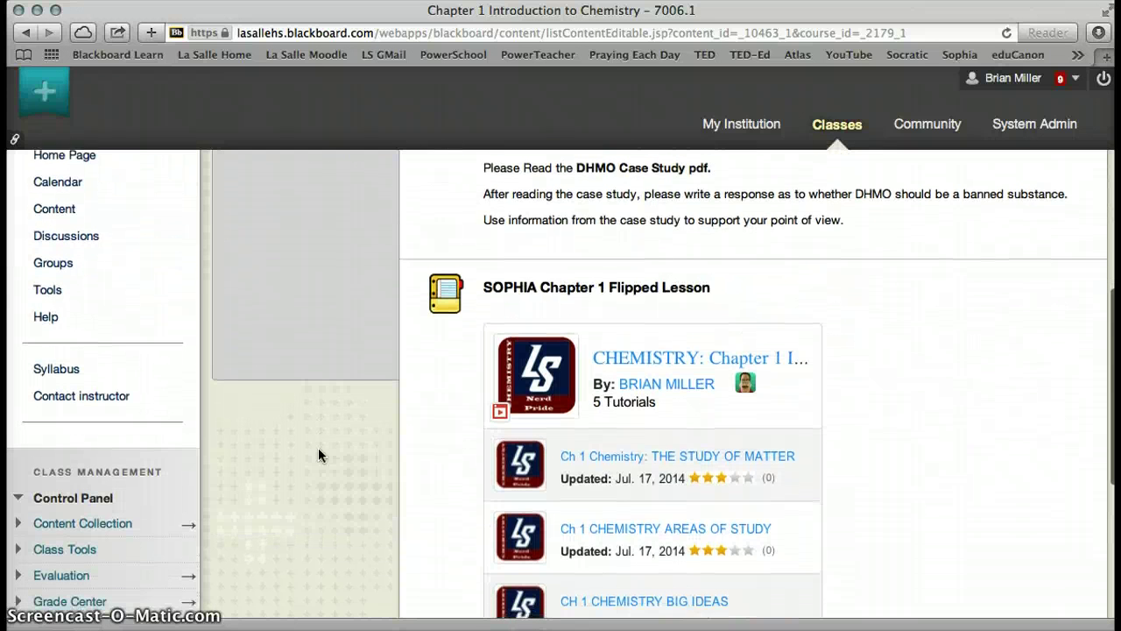
scroll(319, 448, "down", 5)
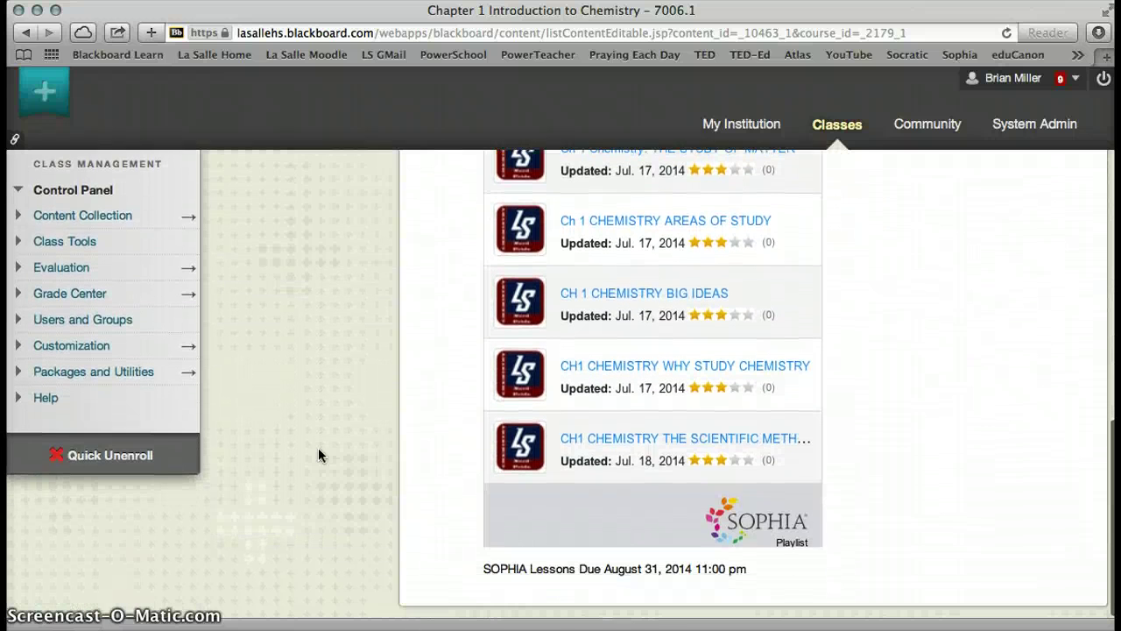
scroll(318, 448, "up", 9)
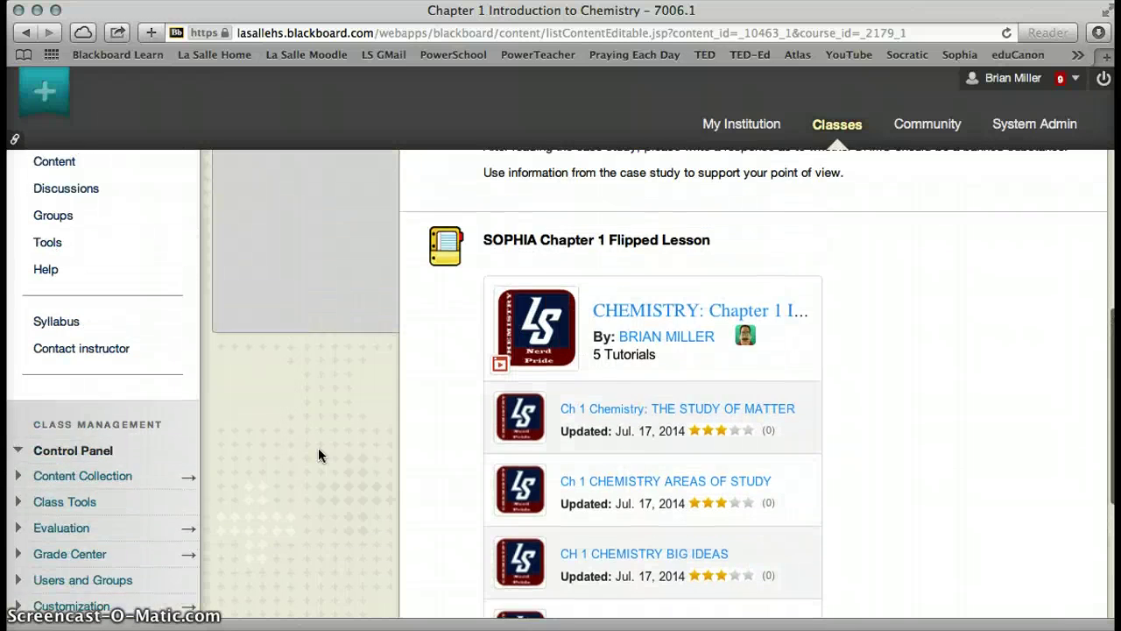
scroll(318, 448, "up", 4)
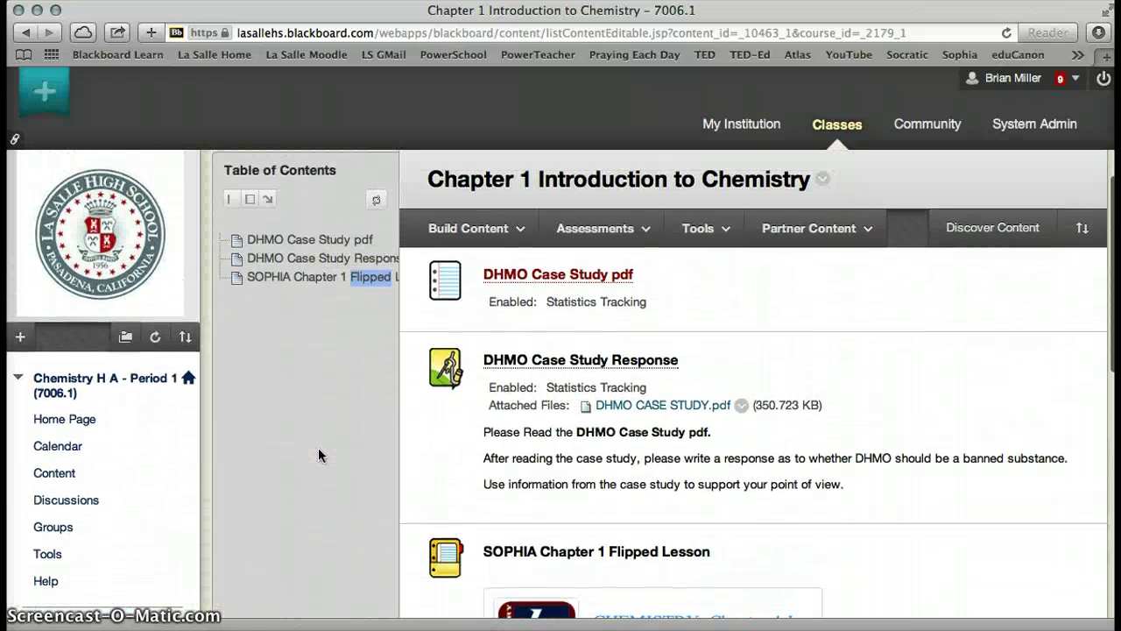